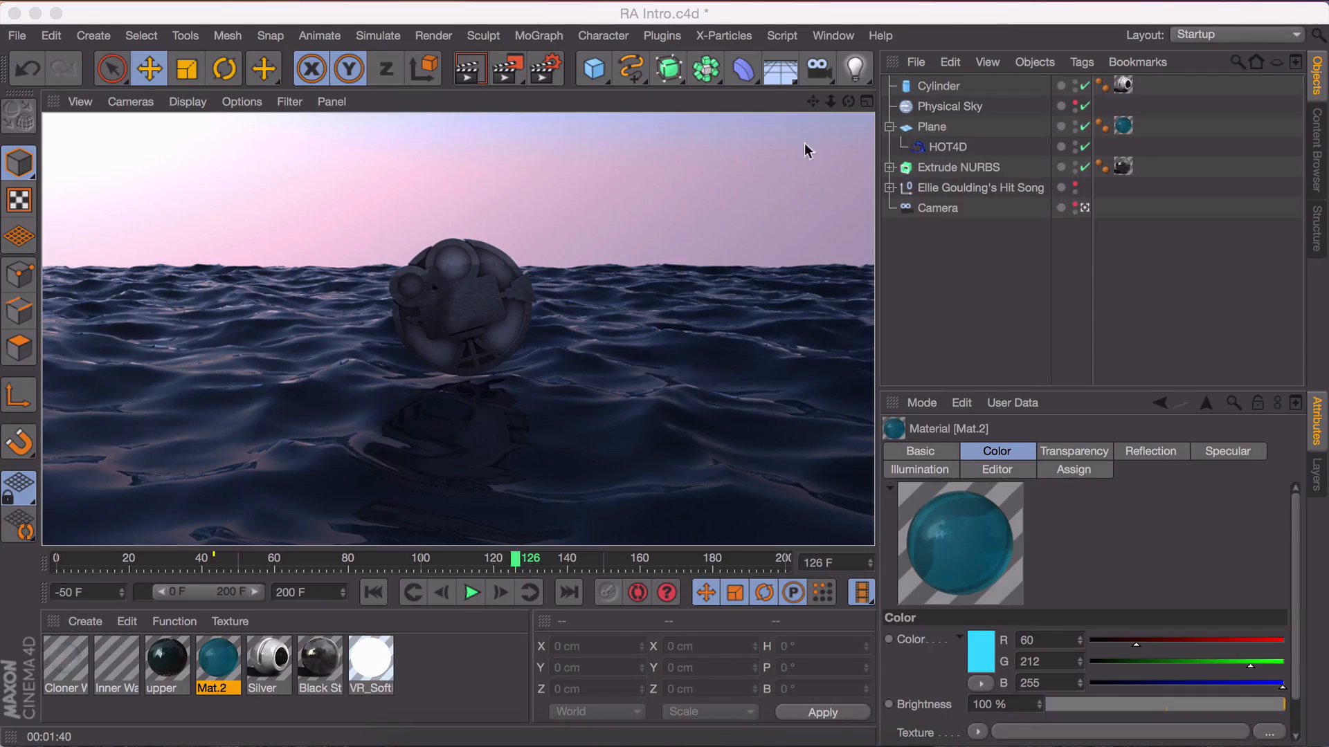
Preview the finished ocean scene by moving the timeline to frame 42, leaving the scene camera view and playing the animation.
left_click(683, 204)
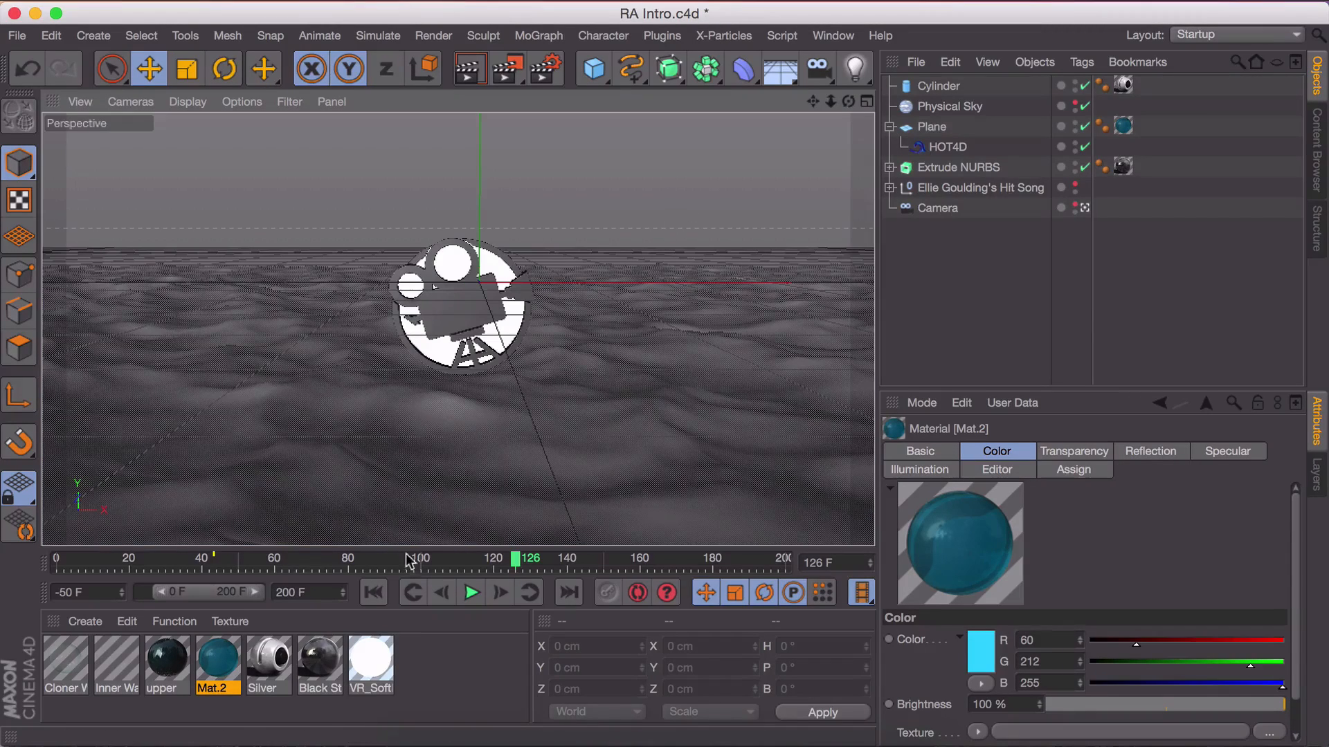
left_click_drag(94, 564, 209, 562)
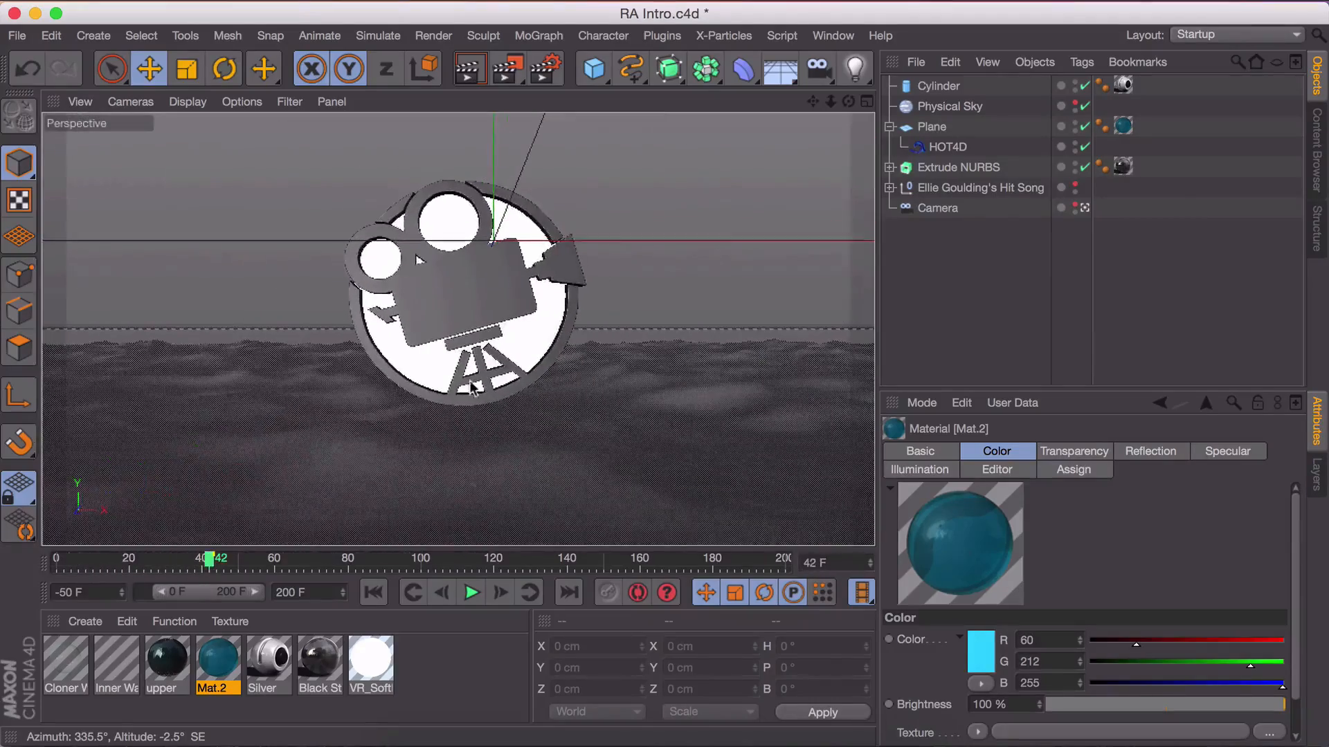
left_click(1083, 207)
left_click(471, 592)
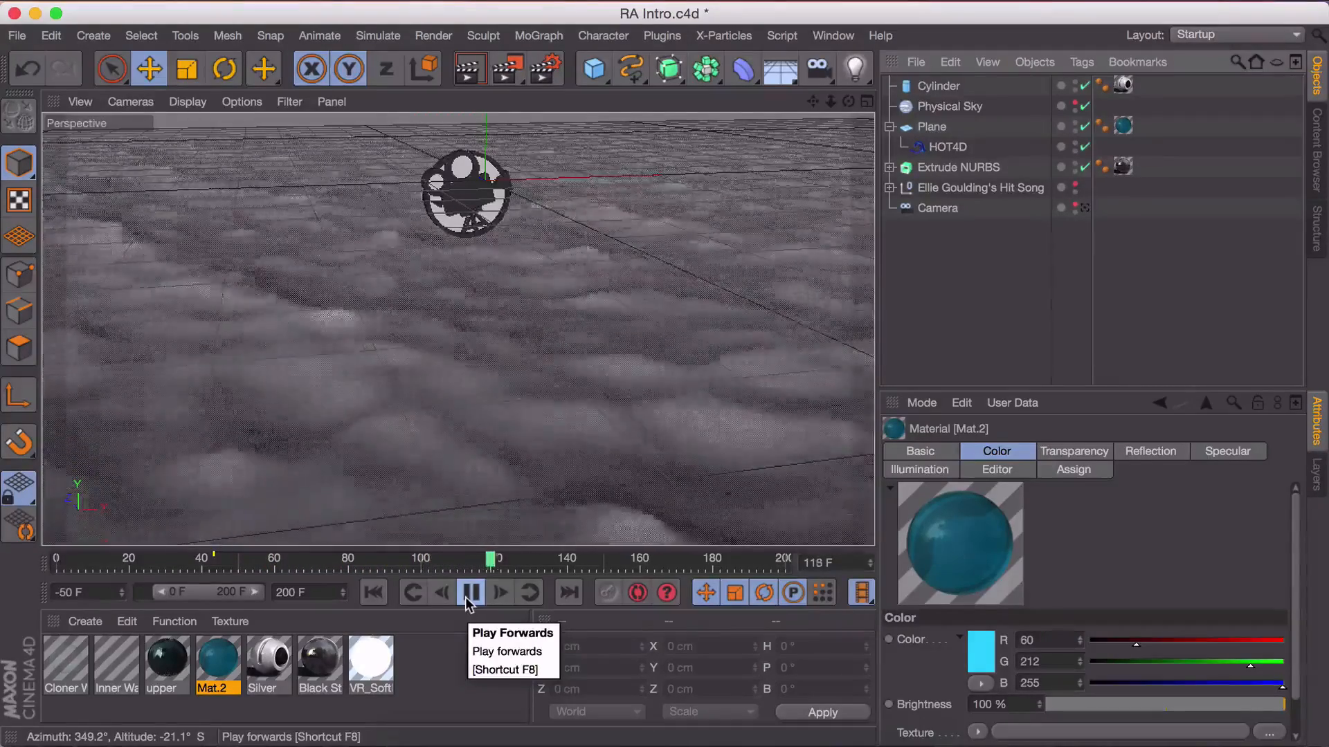
left_click(470, 596)
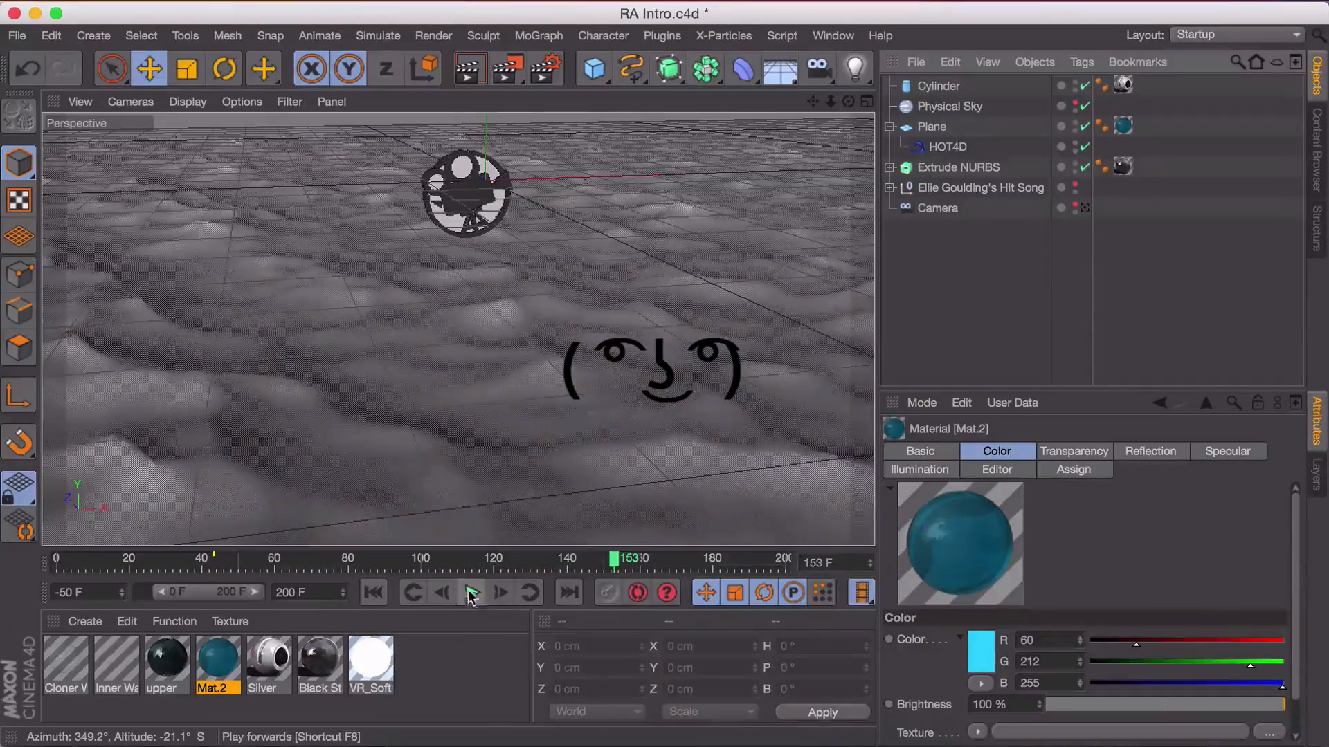
Switch to the open Untitled 4 document and delete its leftover material.
left_click(833, 36)
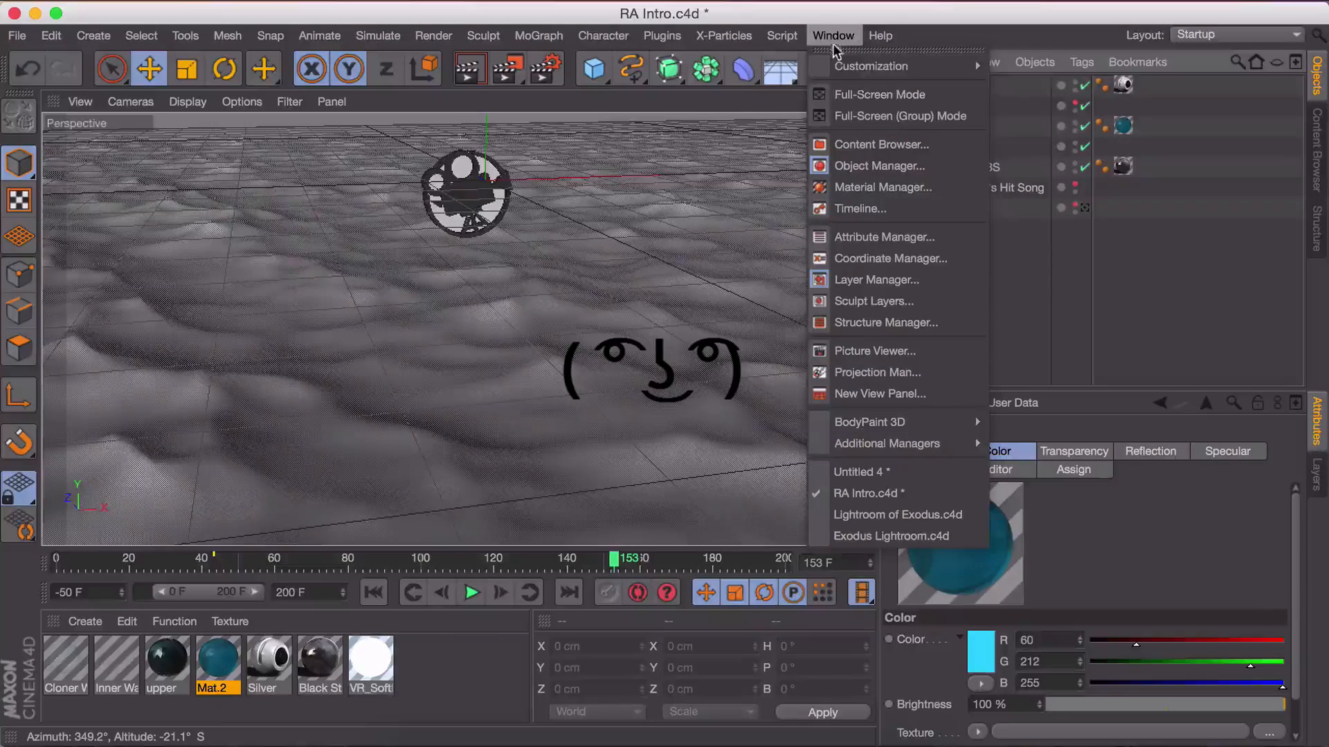
left_click(825, 466)
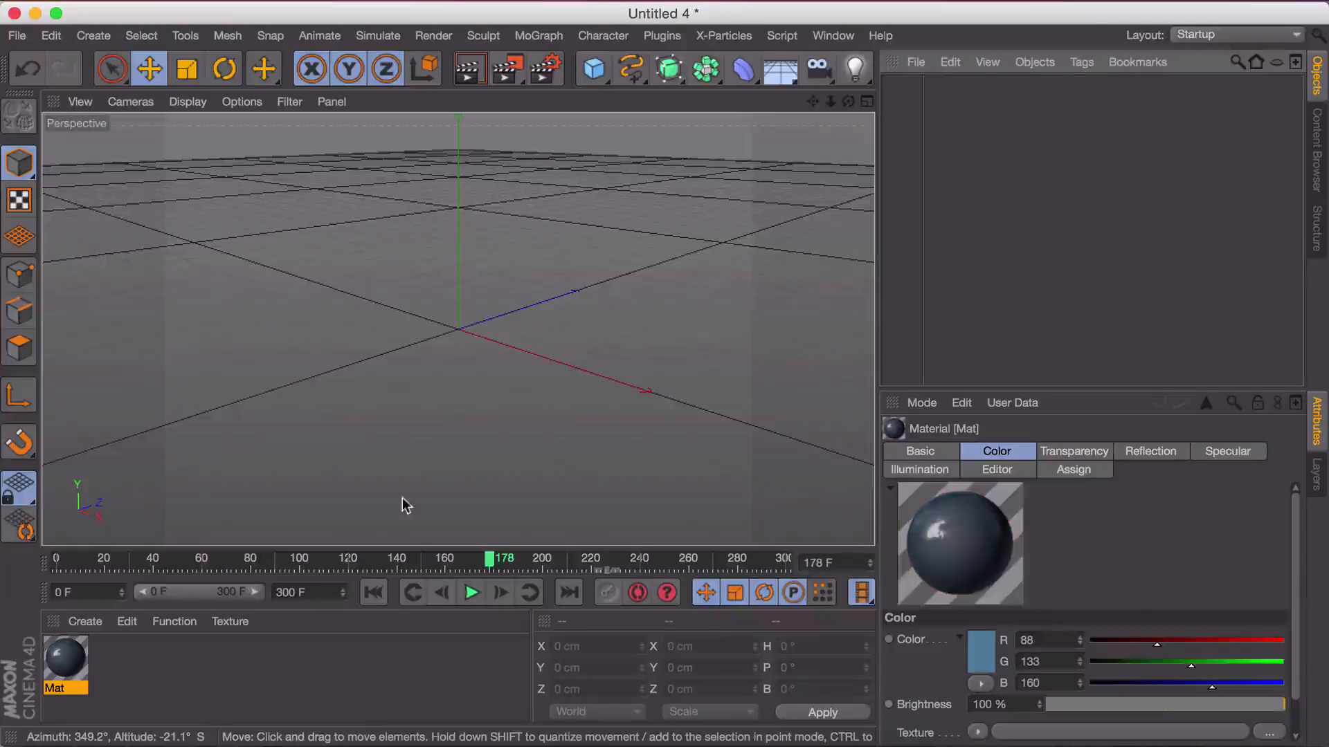
left_click(69, 660)
key("Delete")
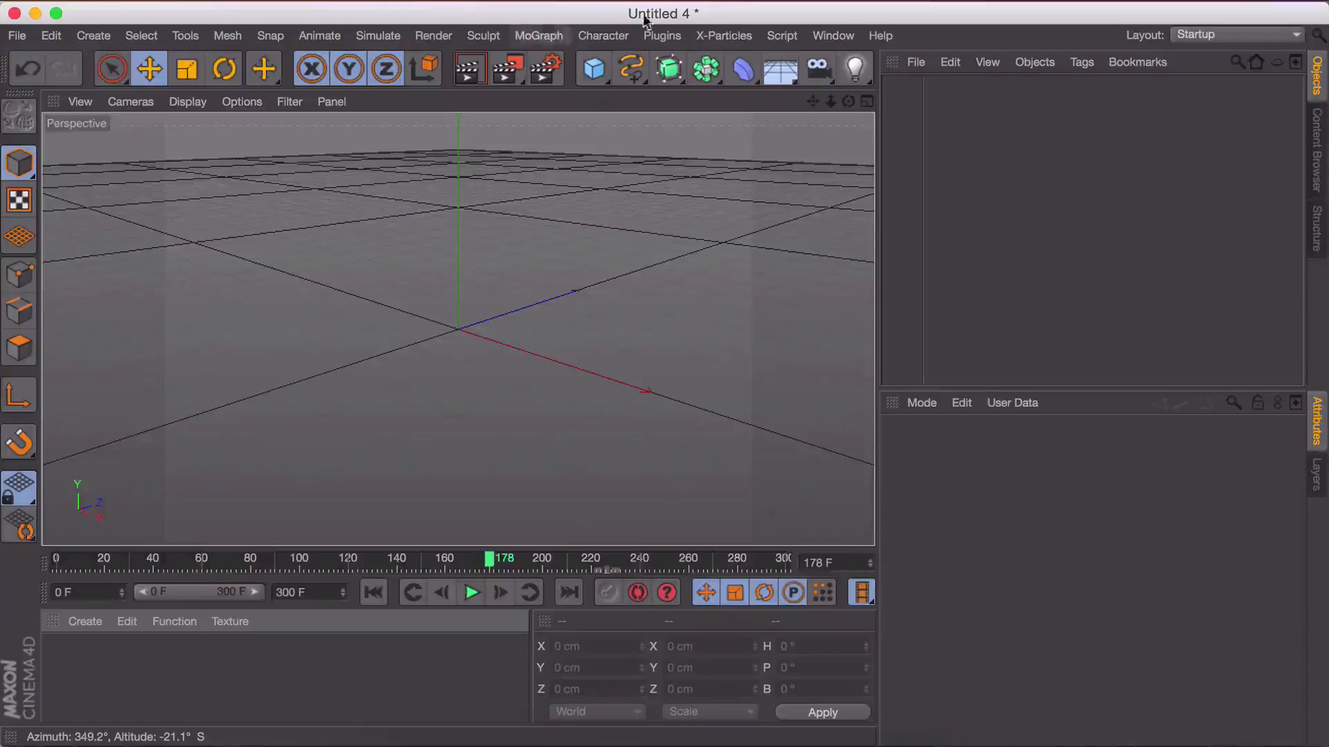
left_click(833, 36)
mouse_move(724, 36)
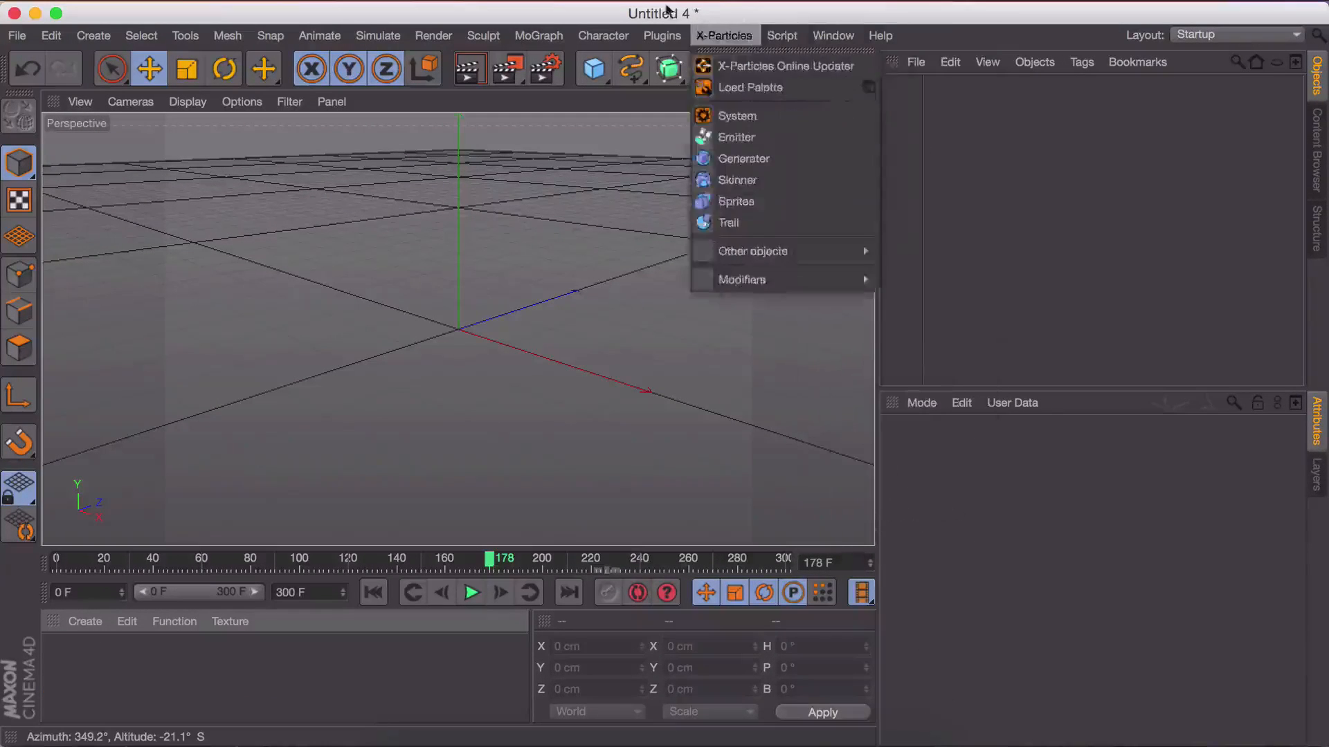
left_click(668, 9)
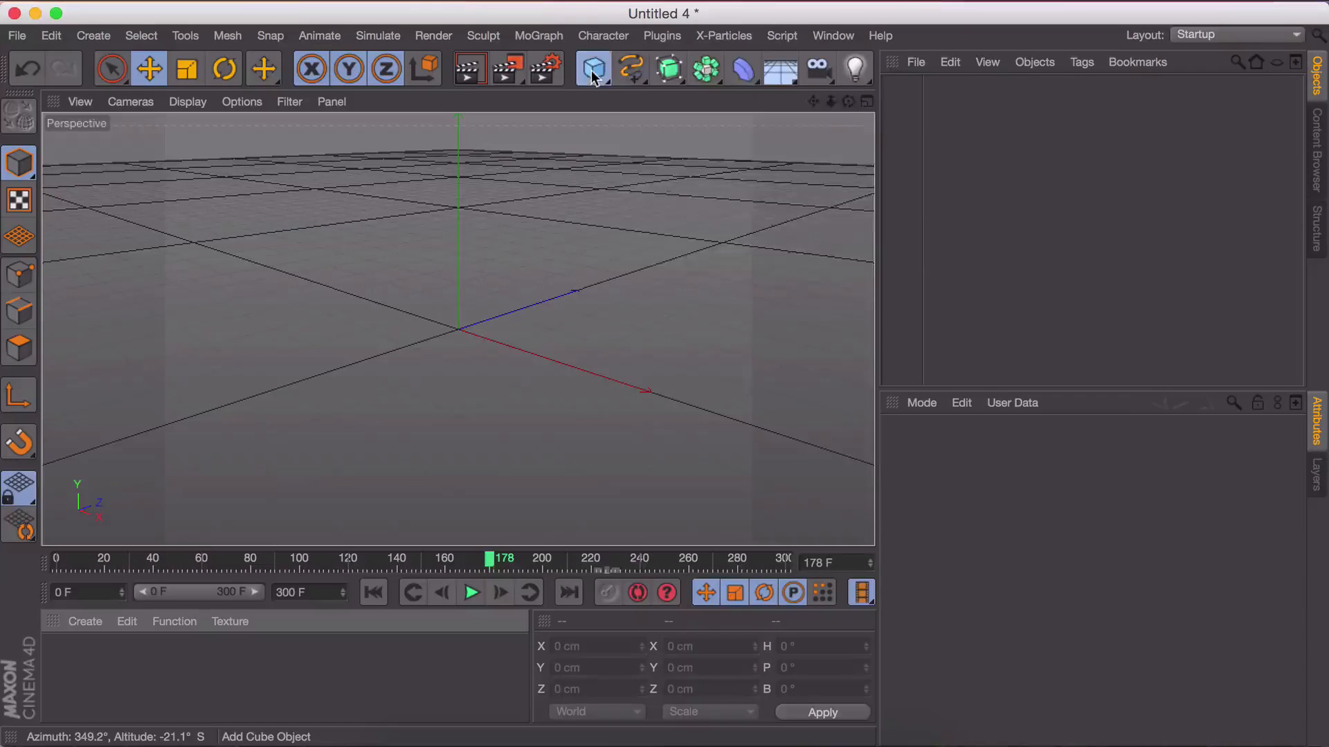
Add a plane primitive and set its width and height to 1000 cm.
left_click(594, 75)
left_click(787, 135)
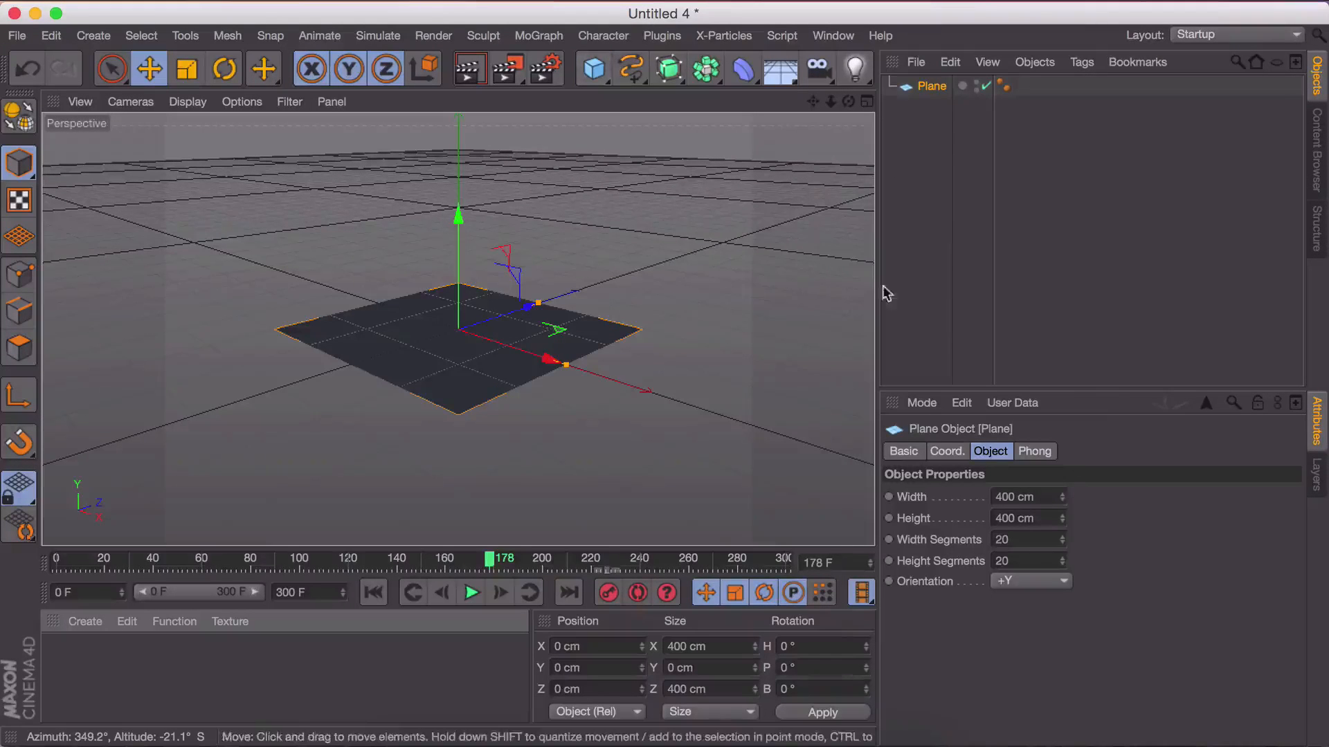
left_click(1017, 496)
type("10")
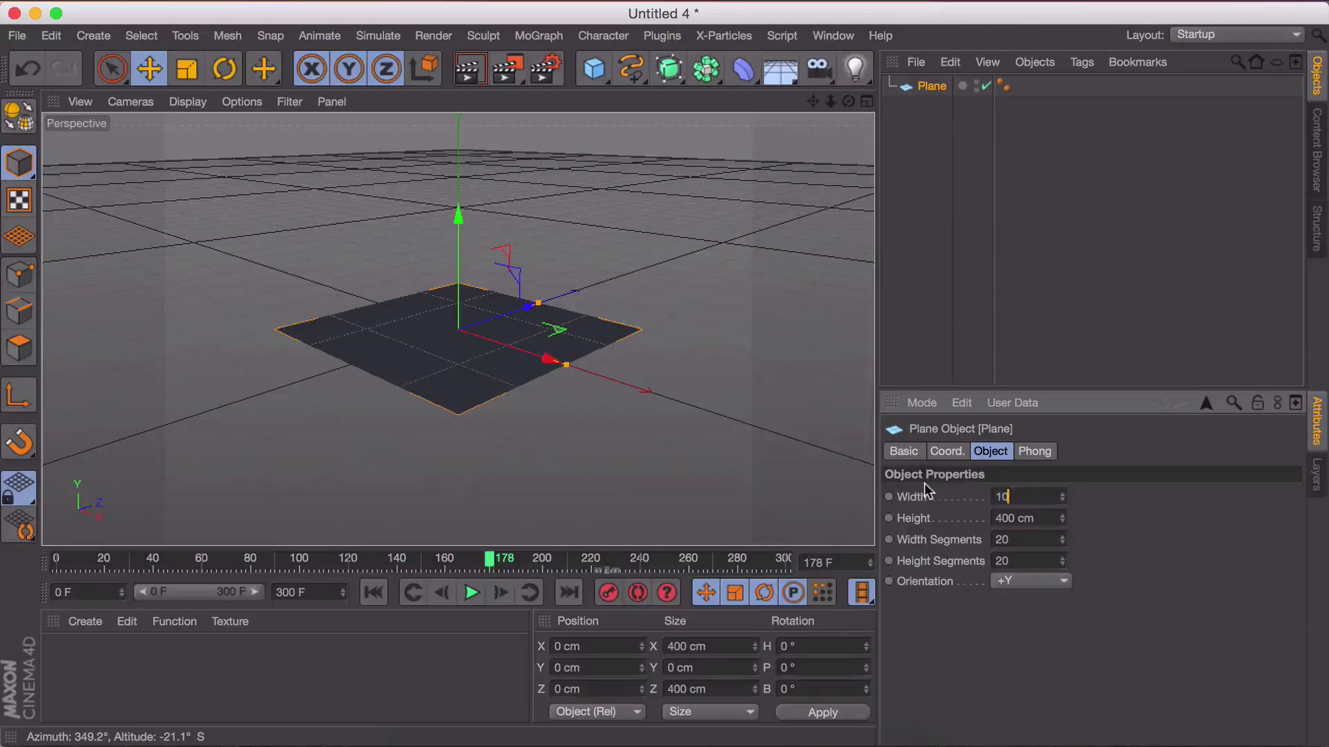
type("00")
key("Tab")
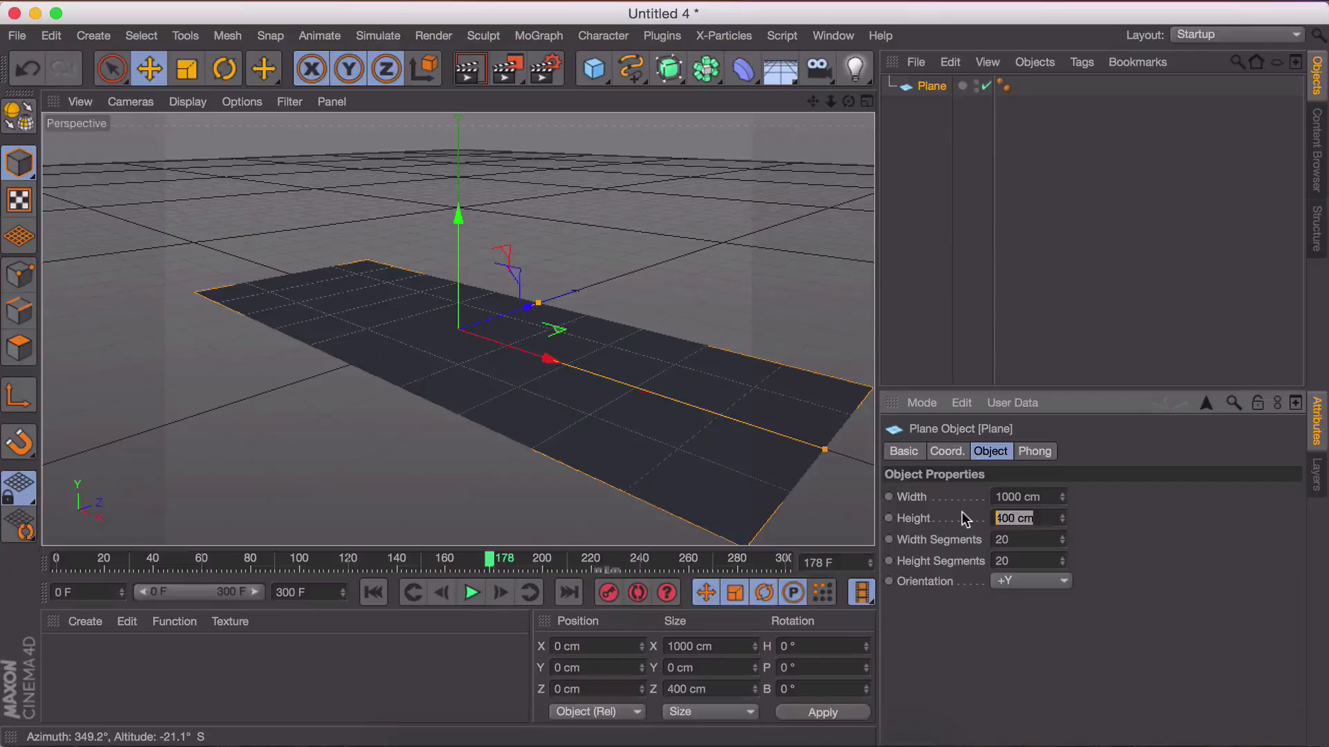
type("1000")
key("Return")
Set the plane's width segments and height segments to 600 each.
left_click(991, 533)
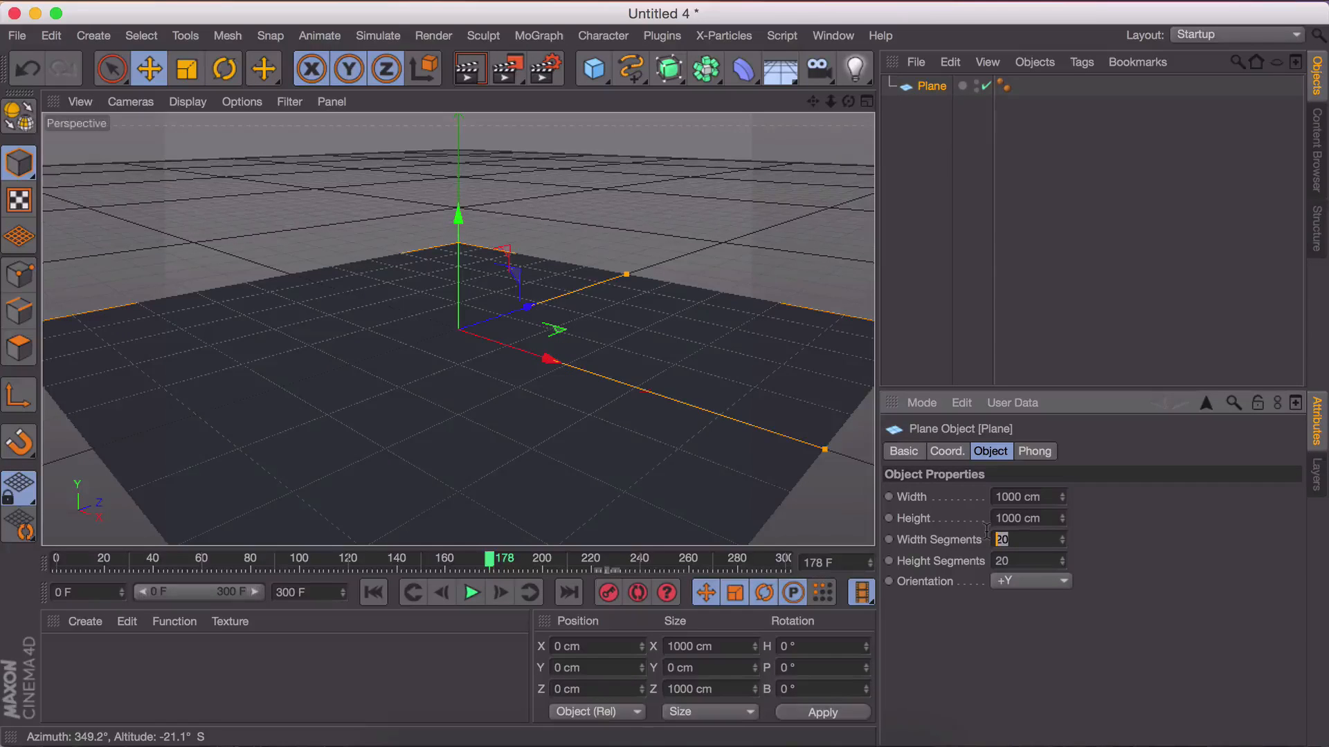
type("600")
key("Tab")
type("60")
Add the HOT4D ocean plugin object and make it a child of the plane.
left_click_drag(849, 101, 867, 153)
left_click(661, 36)
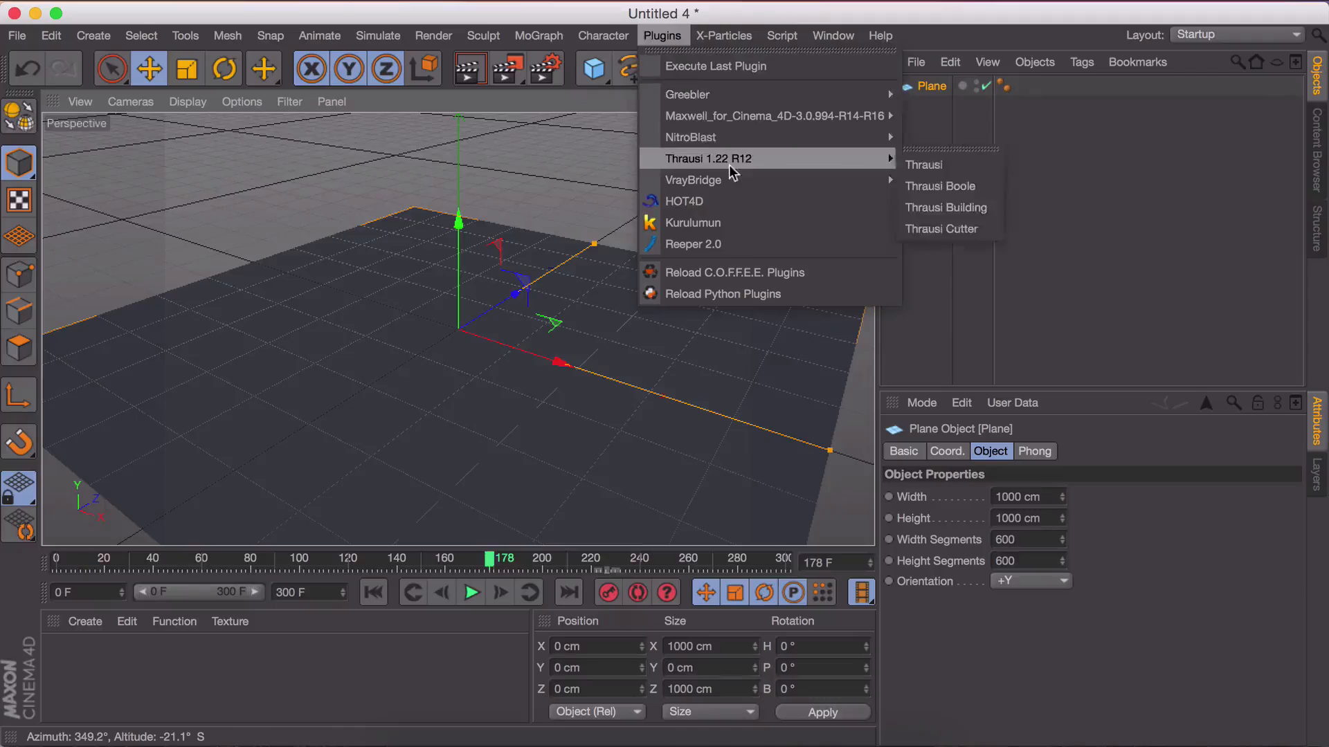
left_click(753, 201)
left_click_drag(941, 83, 932, 105)
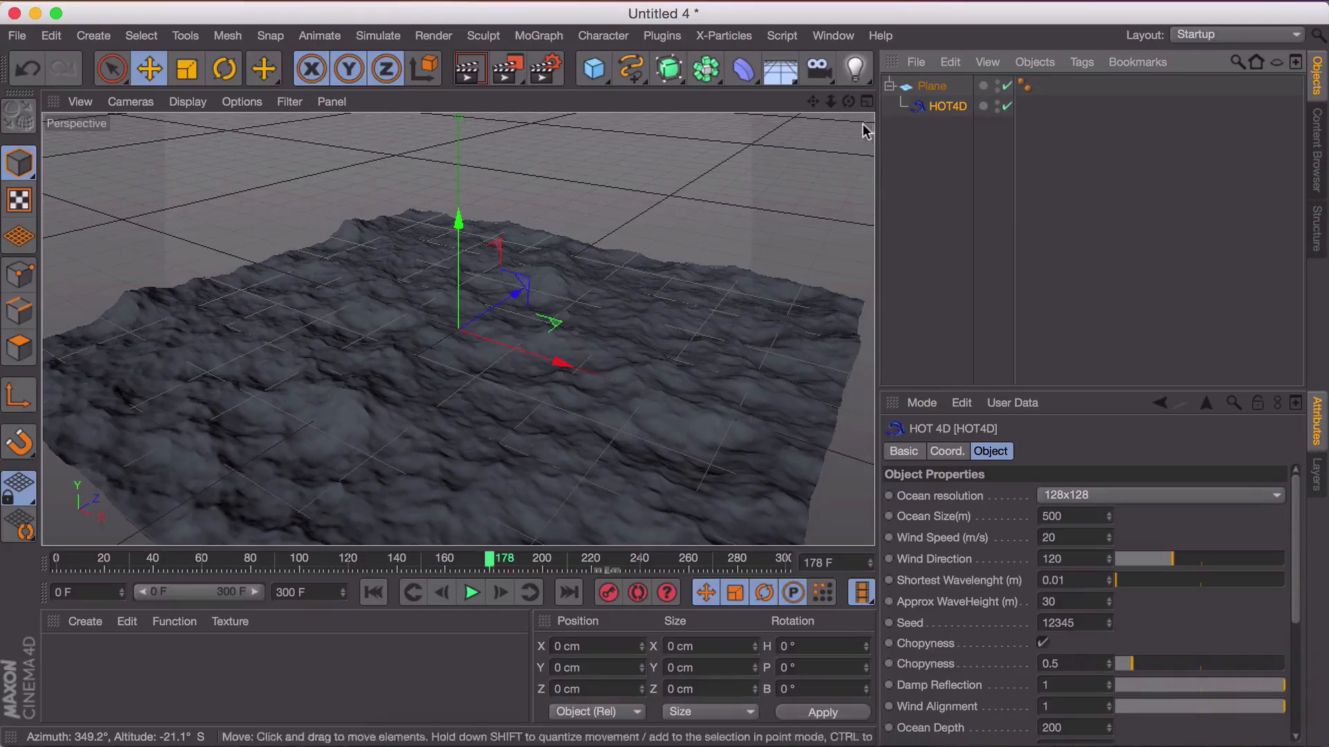
Raise the plane along the Y axis to about 27.5 cm.
left_click_drag(830, 102, 857, 110)
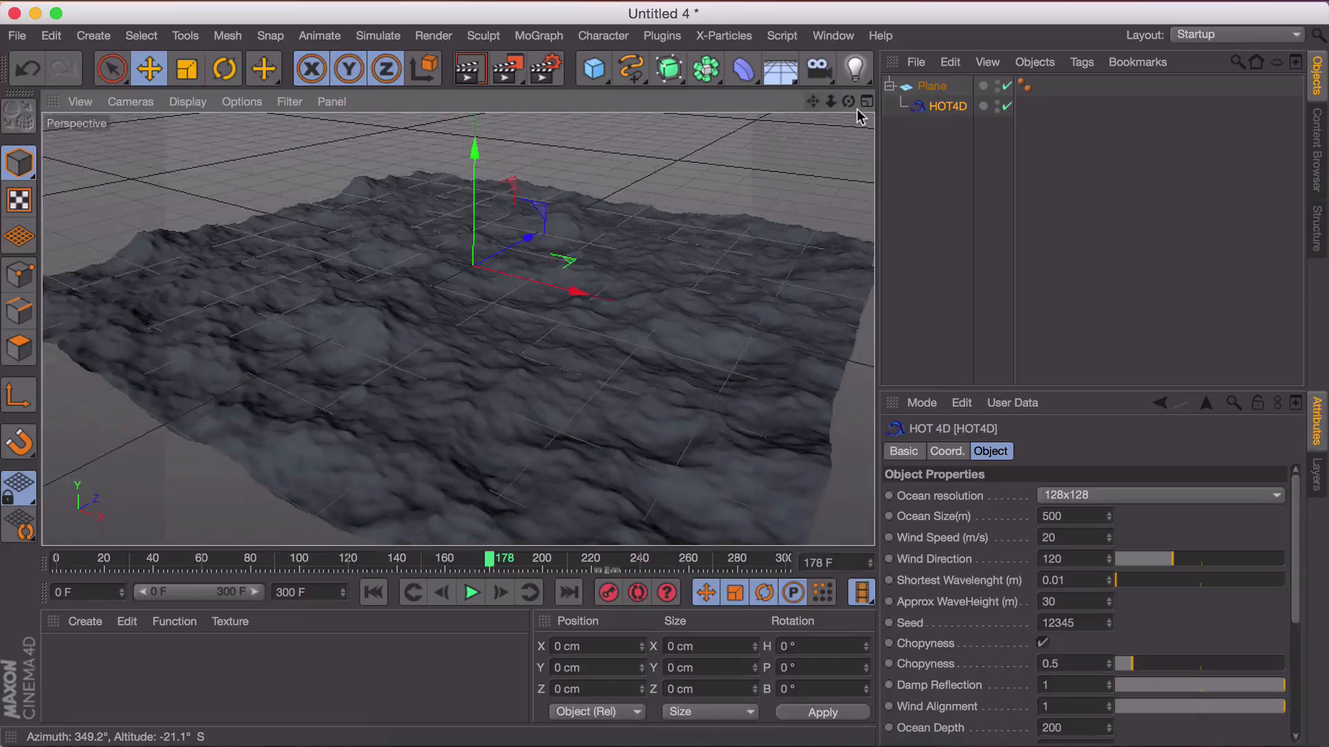
left_click(932, 86)
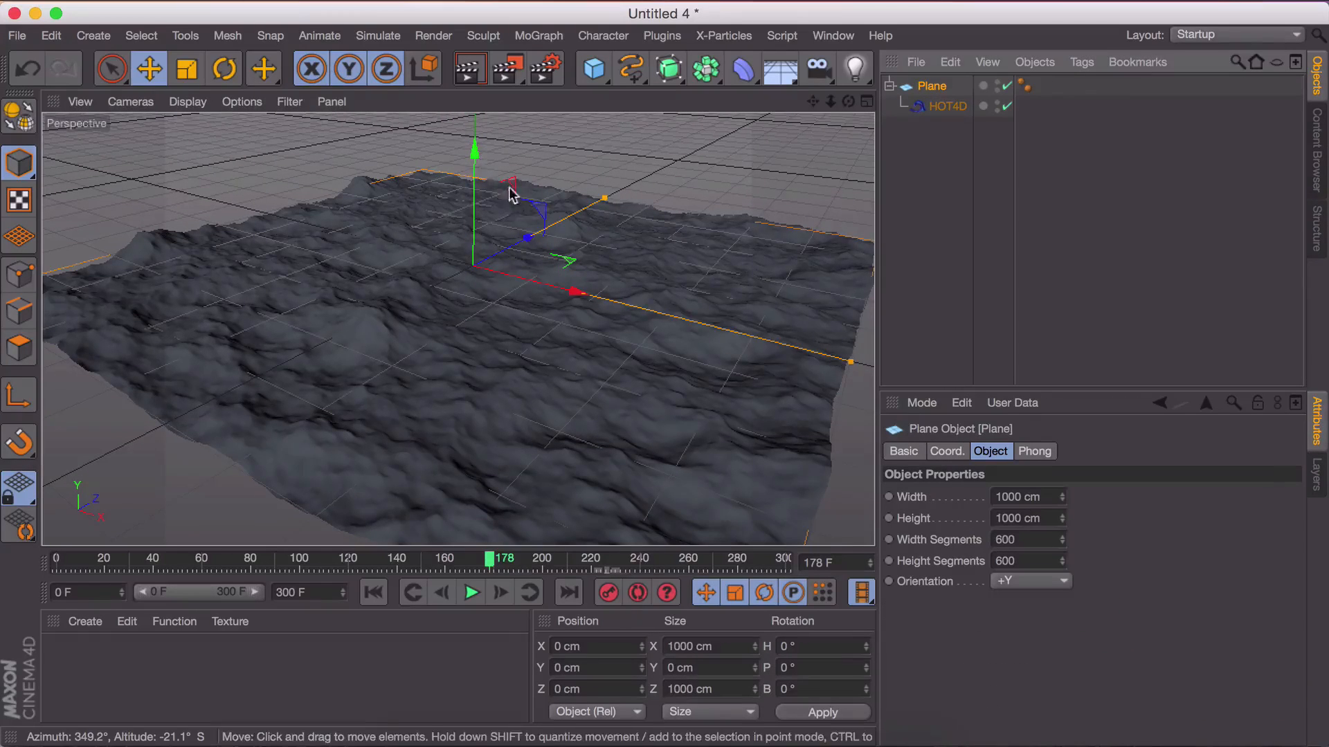
mouse_move(475, 167)
left_mouse_down()
mouse_move(475, 134)
mouse_move(475, 147)
left_mouse_up()
left_click_drag(848, 102, 947, 112)
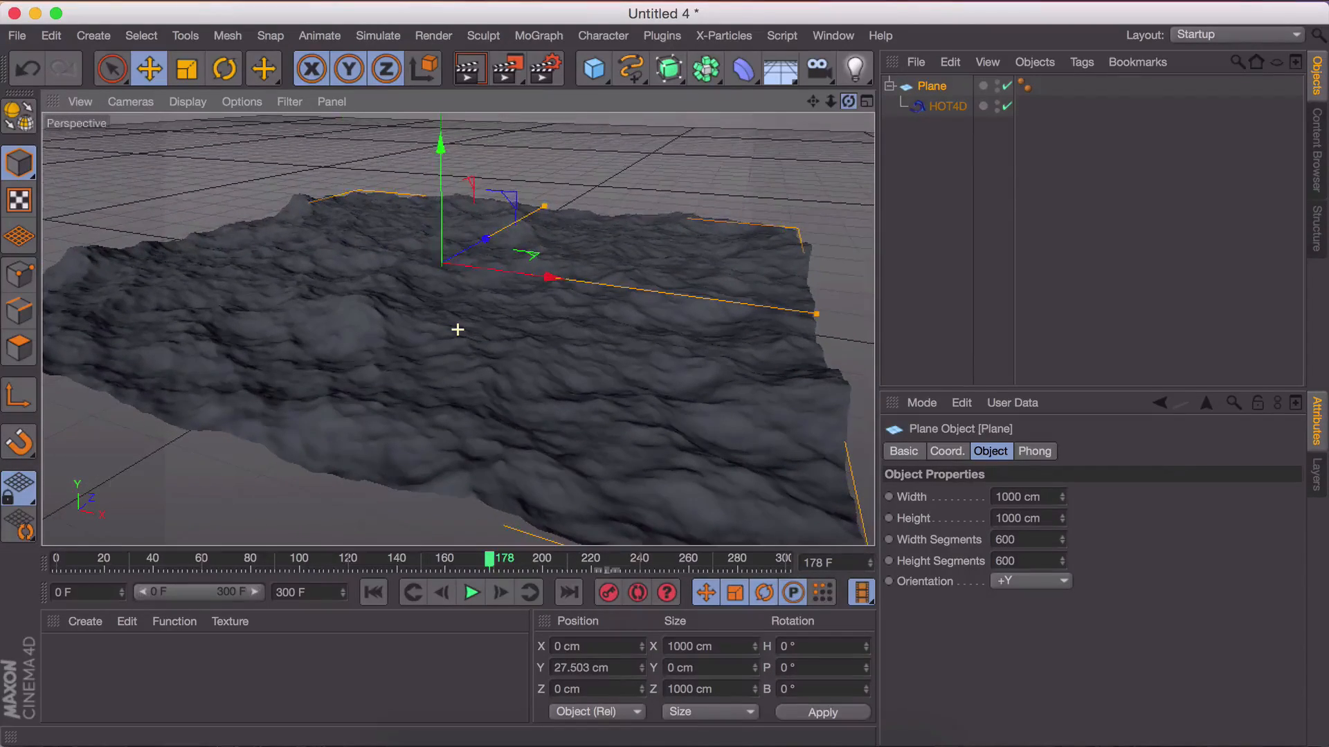
Try an ocean size of 519 m on the HOT4D object and set it back to 500 m.
left_click(946, 107)
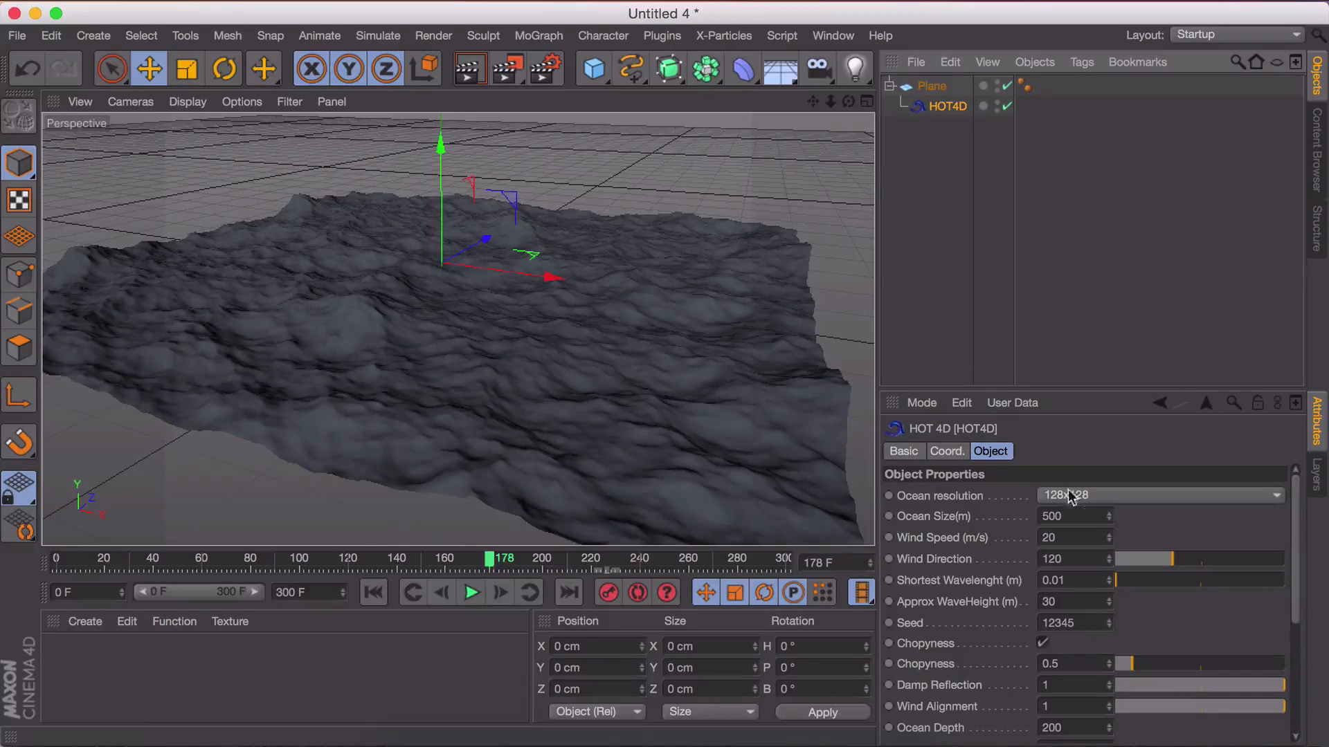
left_click_drag(1108, 519, 1110, 517)
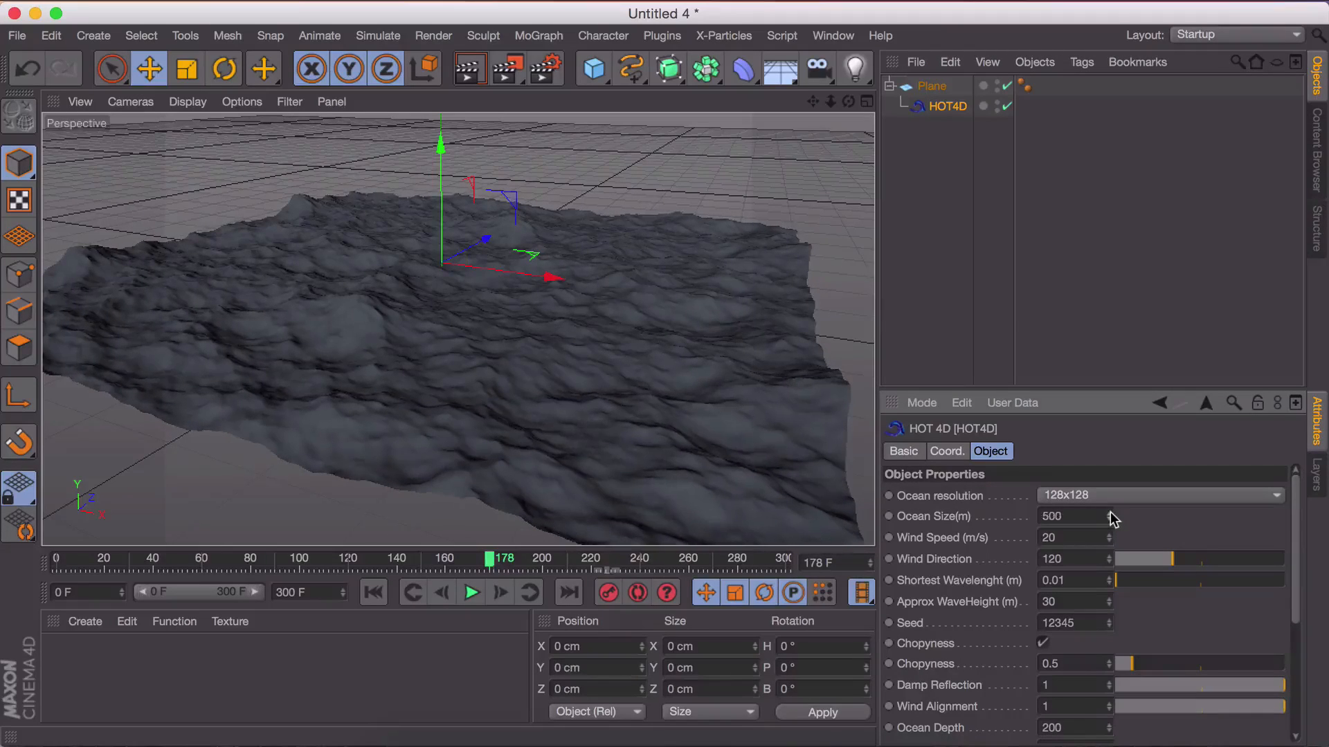
left_click(933, 86)
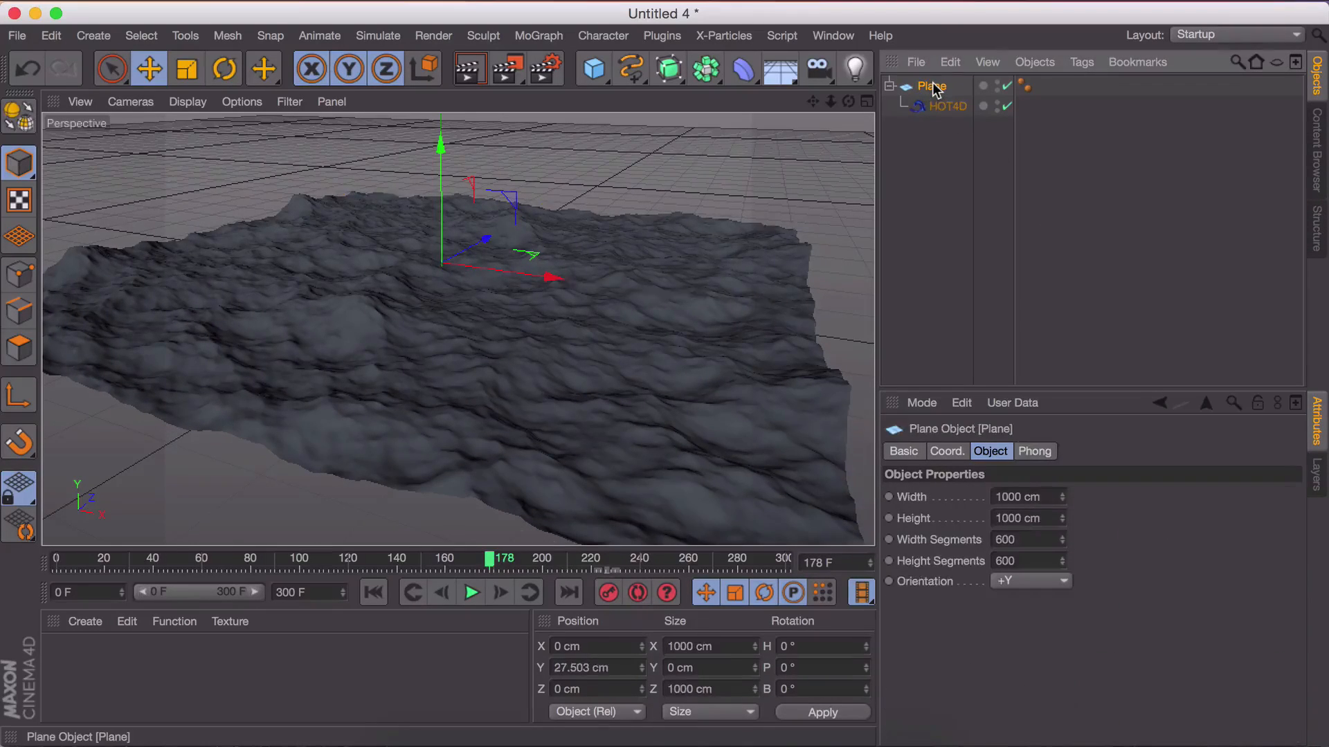
left_click(946, 106)
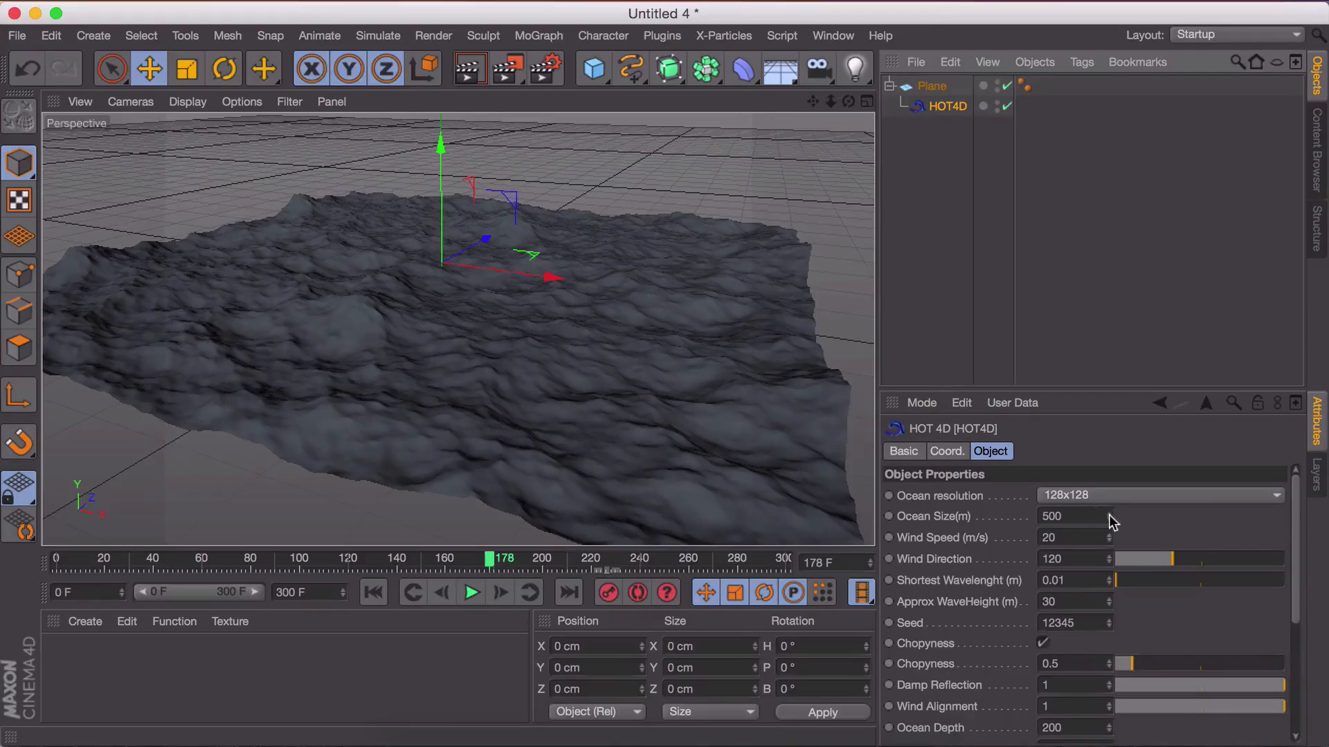
mouse_move(1110, 522)
left_mouse_down()
mouse_move(1110, 554)
mouse_move(1110, 518)
mouse_move(1112, 530)
left_mouse_up()
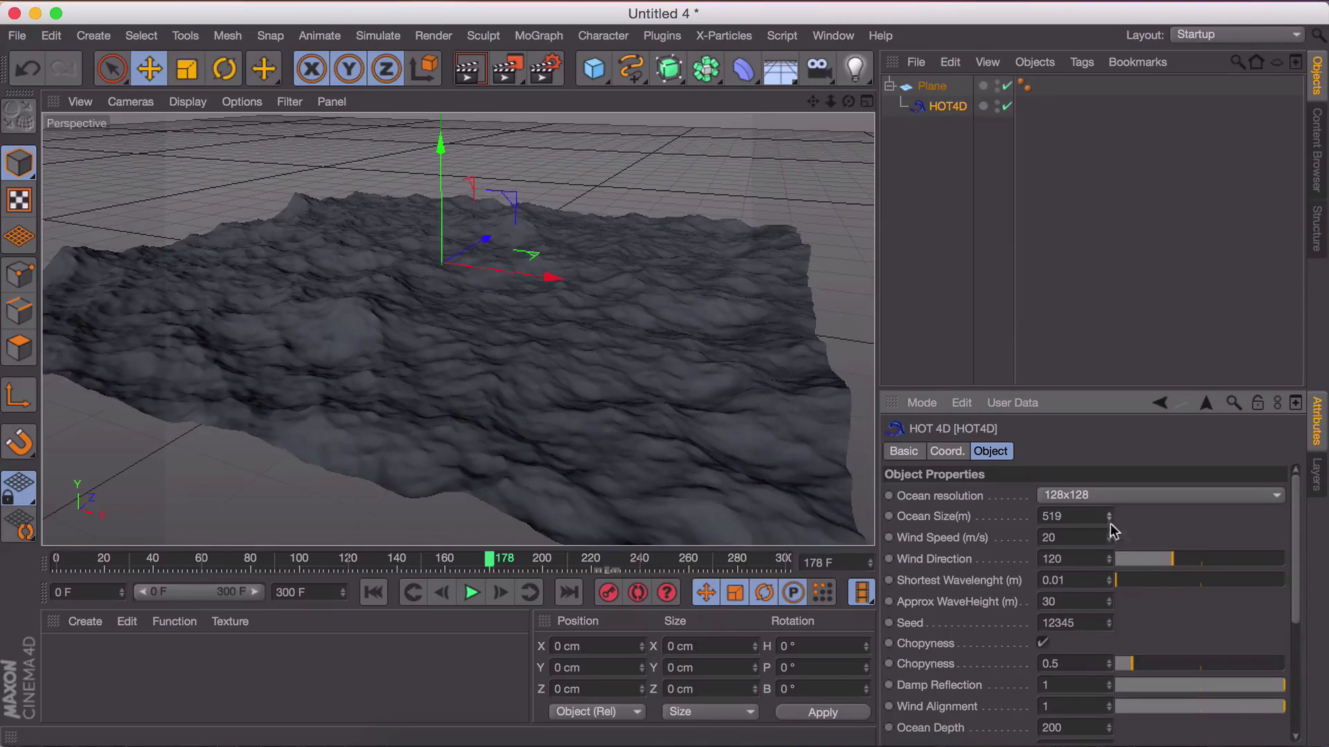
double_click(1055, 516)
type("500")
key("Return")
Set the HOT4D wind speed to 30 m/s, after trying higher speeds up to 113, and the wind direction to 213.
left_click(1109, 534)
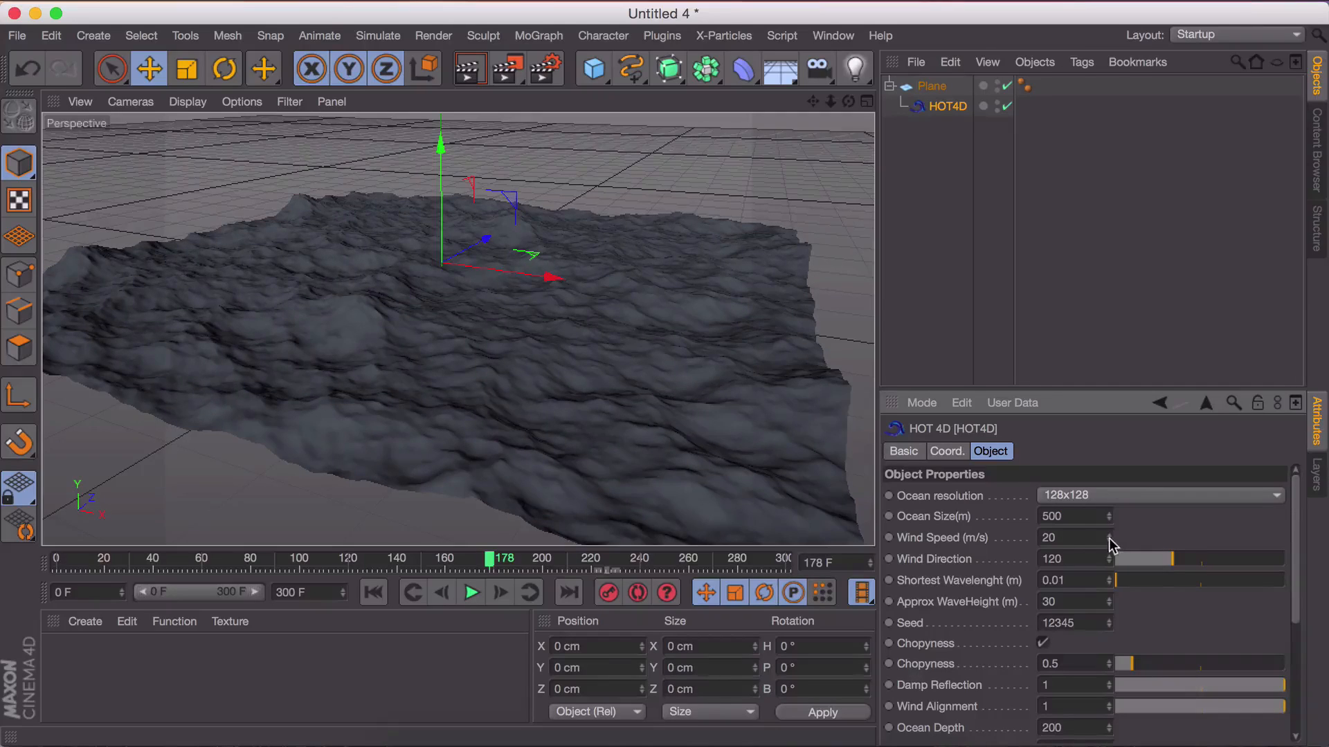
left_click_drag(1109, 538, 1108, 526)
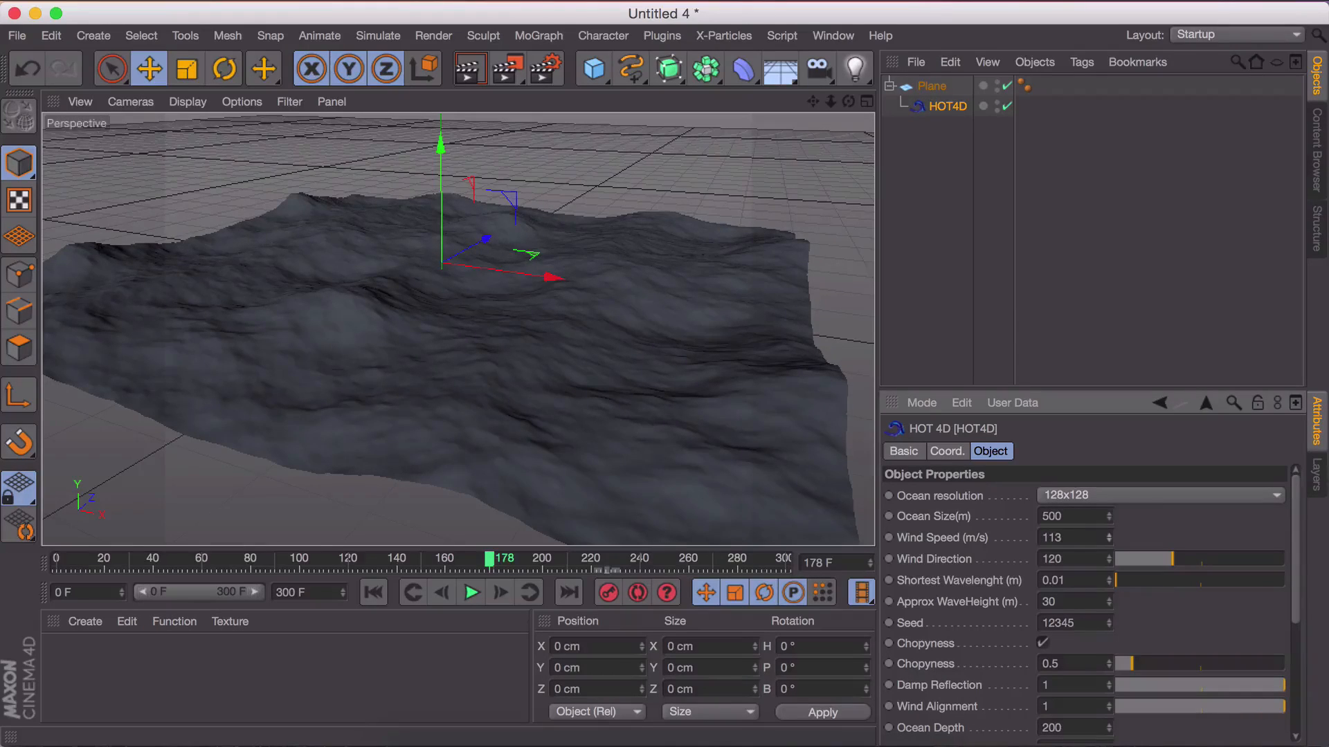
left_click_drag(1108, 538, 1108, 568)
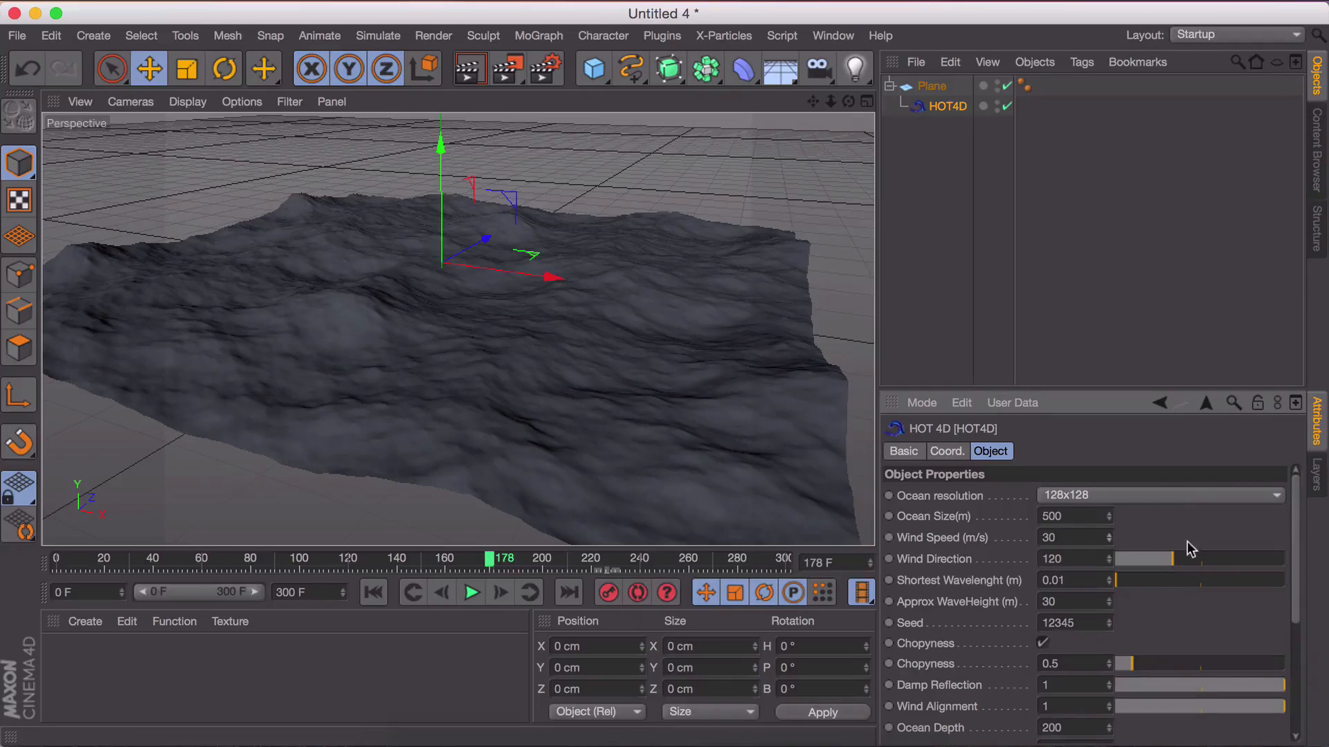
mouse_move(1191, 557)
left_mouse_down()
mouse_move(1278, 572)
mouse_move(1192, 557)
mouse_move(1217, 562)
left_mouse_up()
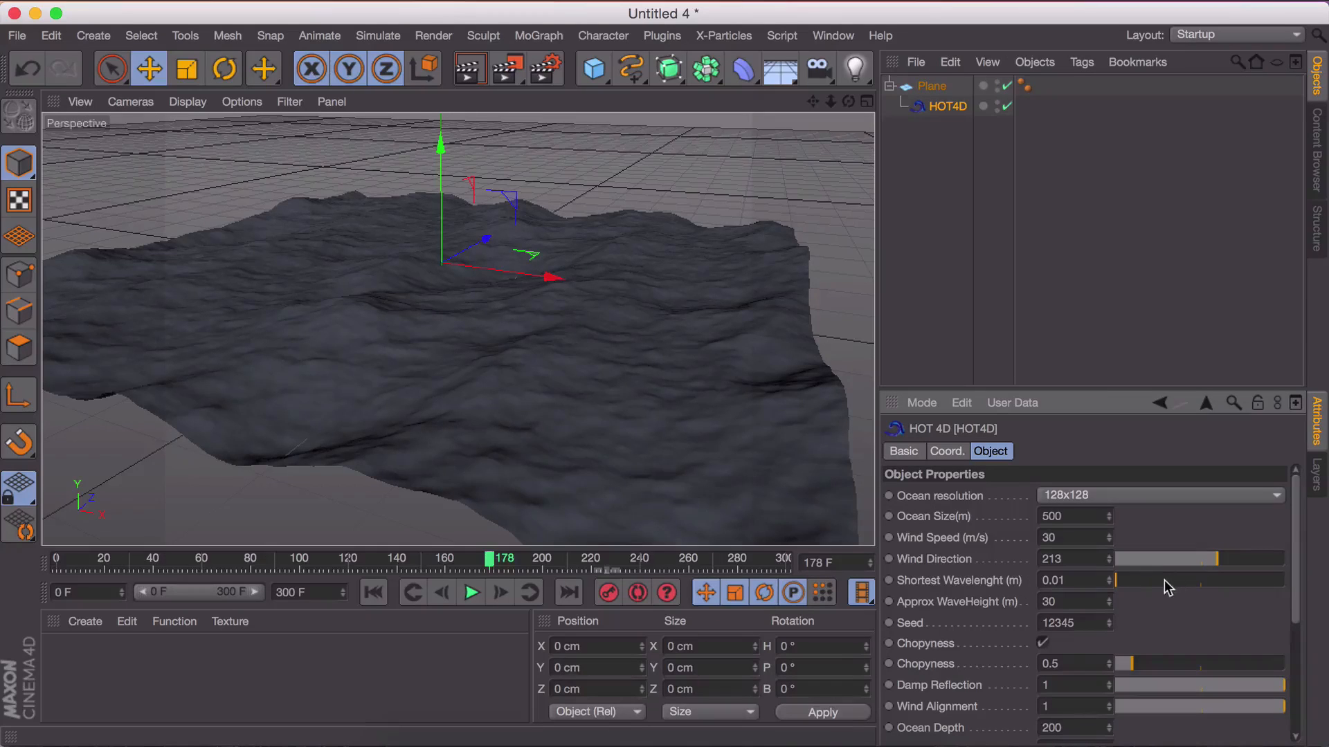
Set the HOT4D shortest wavelength to 1.5 m and return the timeline to frame 0.
mouse_move(1160, 580)
left_mouse_down()
mouse_move(1296, 587)
mouse_move(1146, 580)
left_mouse_up()
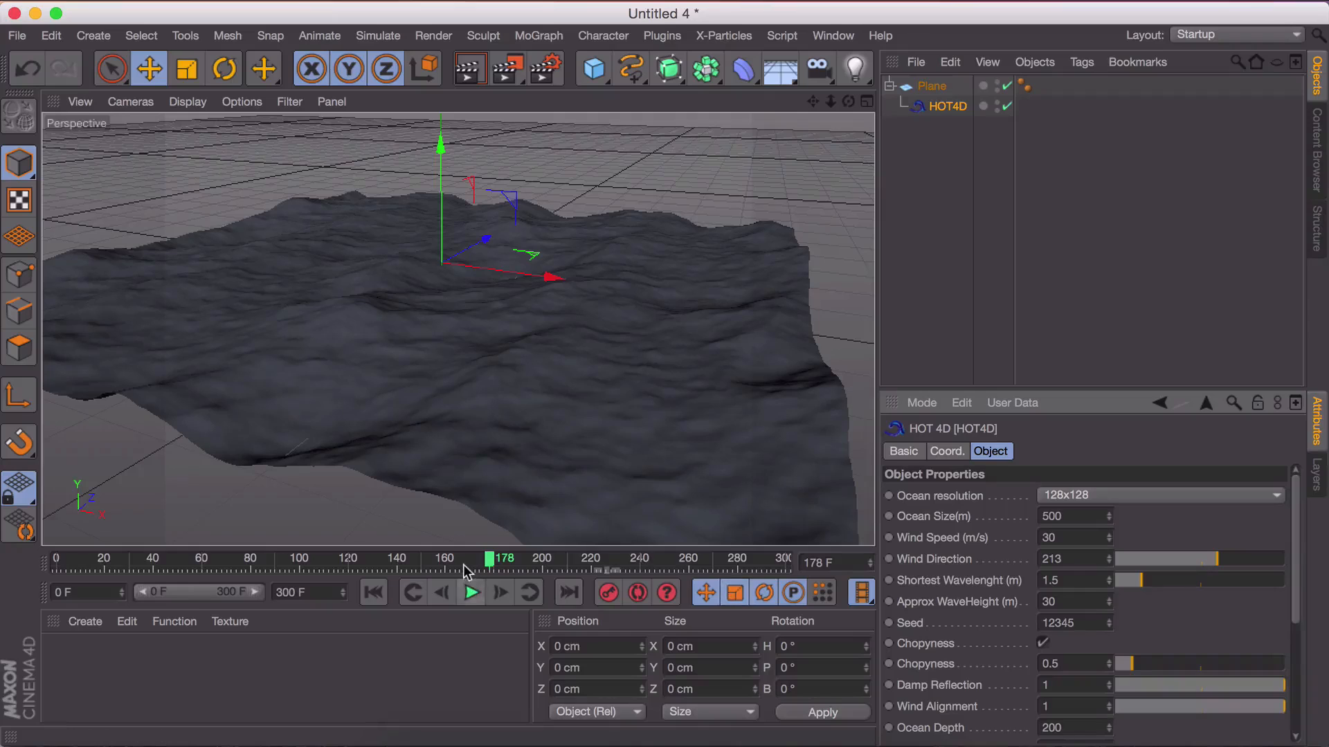
left_click_drag(116, 566, 57, 564)
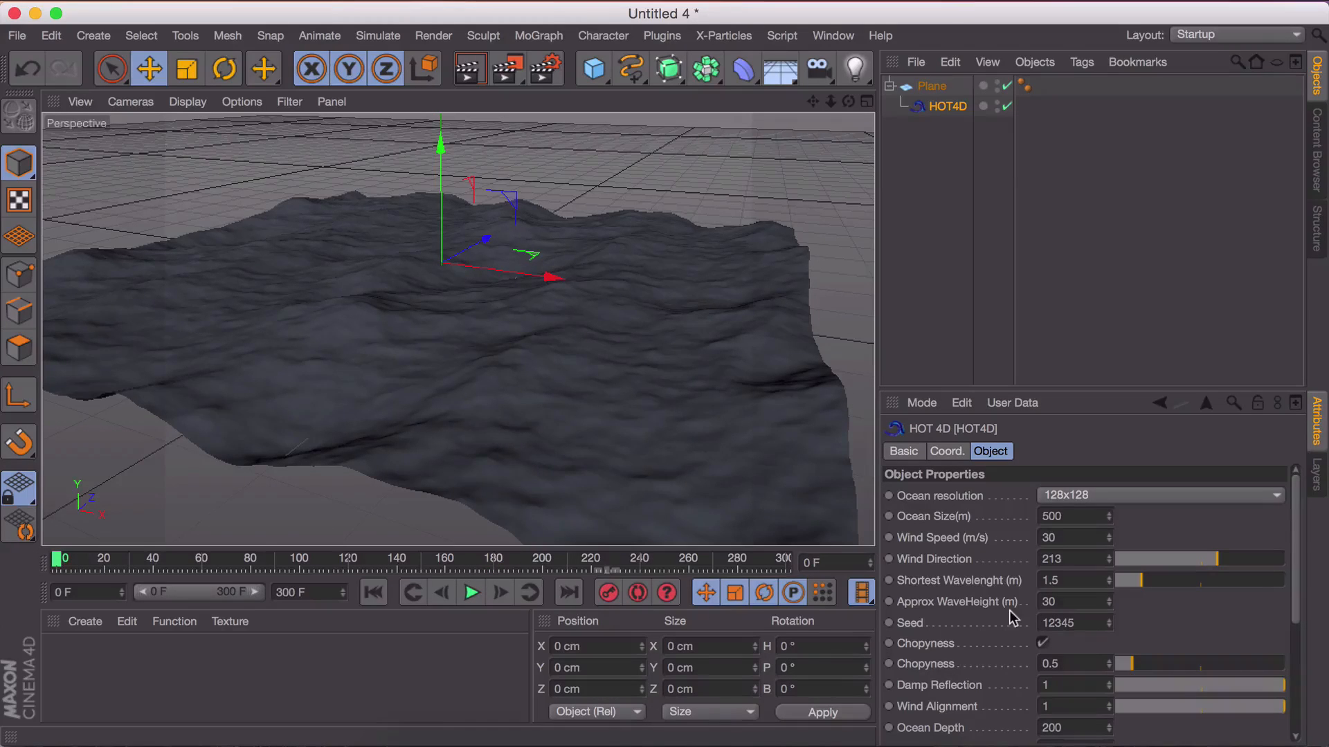
Try an approximate wave height of 45 m on the ocean and bring it back to 30 m.
scroll(1294, 615, "down", 2)
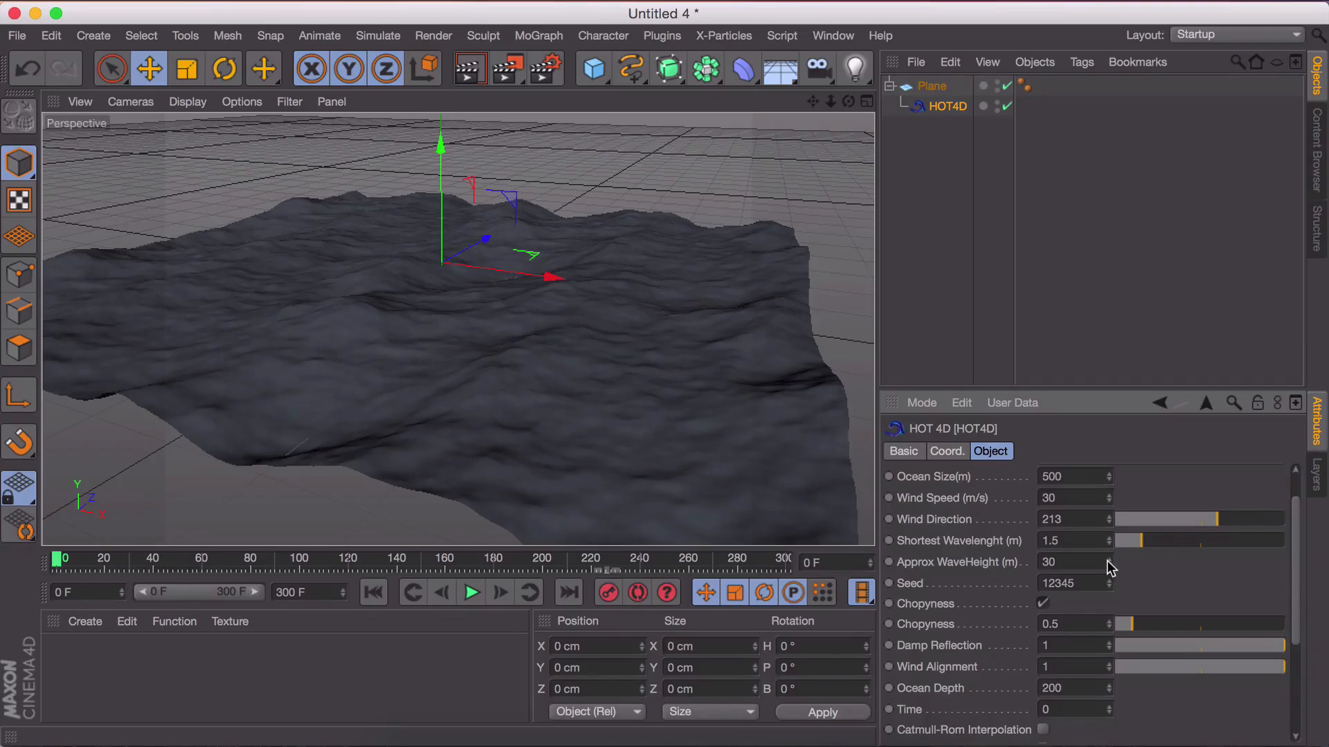
mouse_move(1107, 561)
left_mouse_down()
mouse_move(1106, 433)
mouse_move(1107, 539)
left_mouse_up()
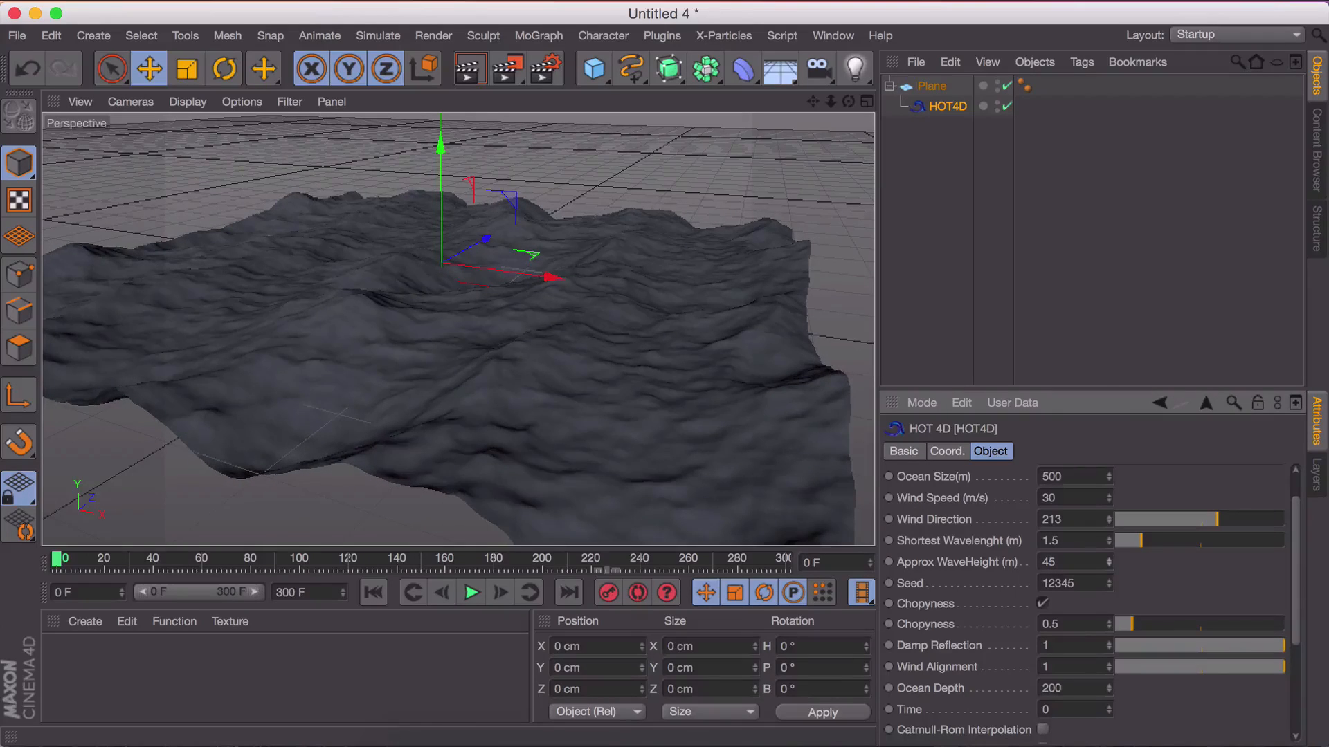
left_click_drag(1106, 539, 1111, 564)
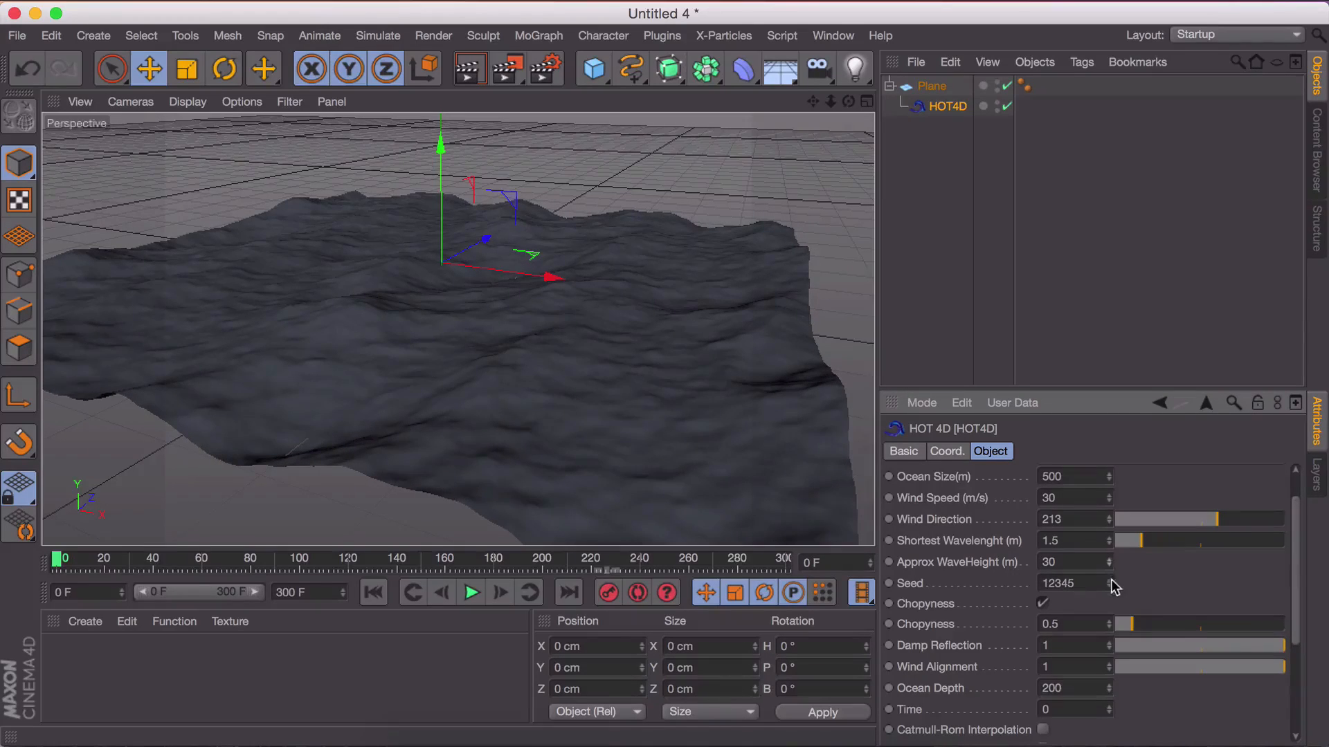
Try different seeds for the ocean's wave pattern and set the seed to 12396.
left_click(1110, 586)
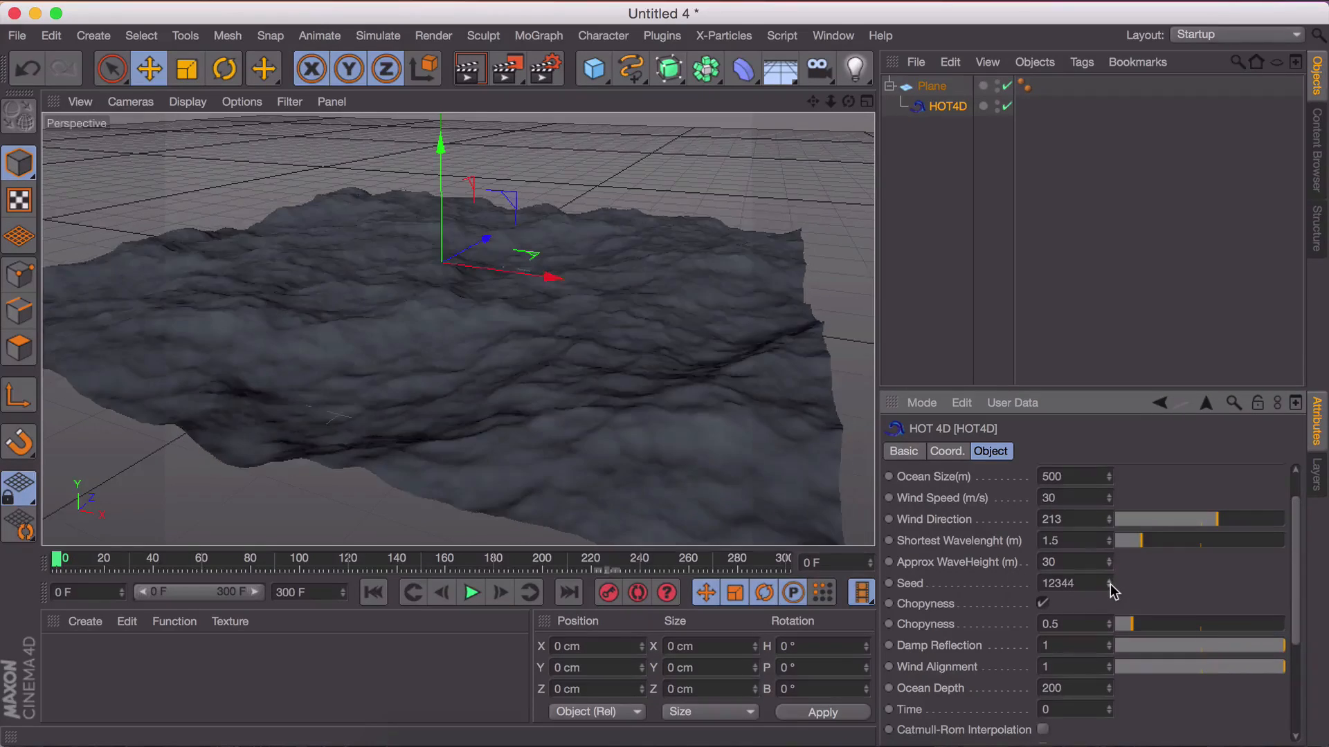
left_click(1110, 587)
left_click_drag(1109, 586, 1109, 583)
left_click(1110, 584)
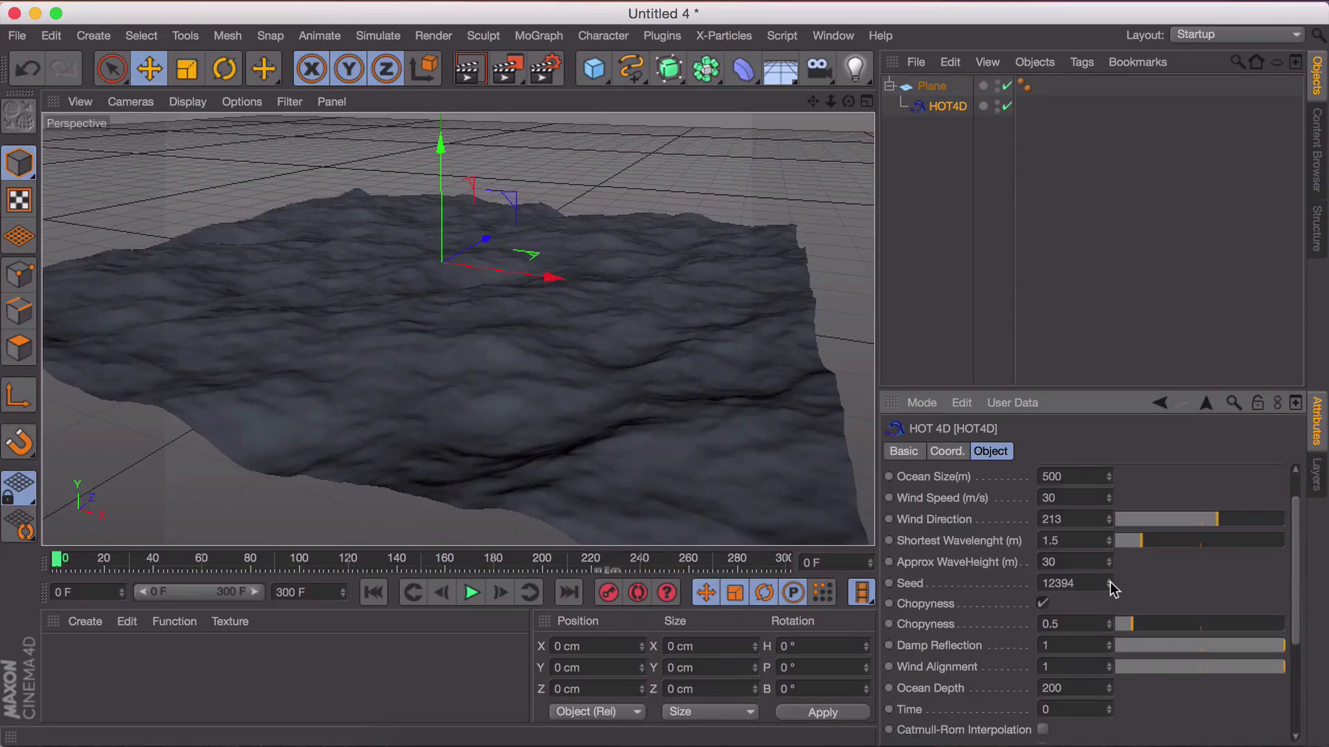
left_click(1110, 584)
left_click(1110, 584)
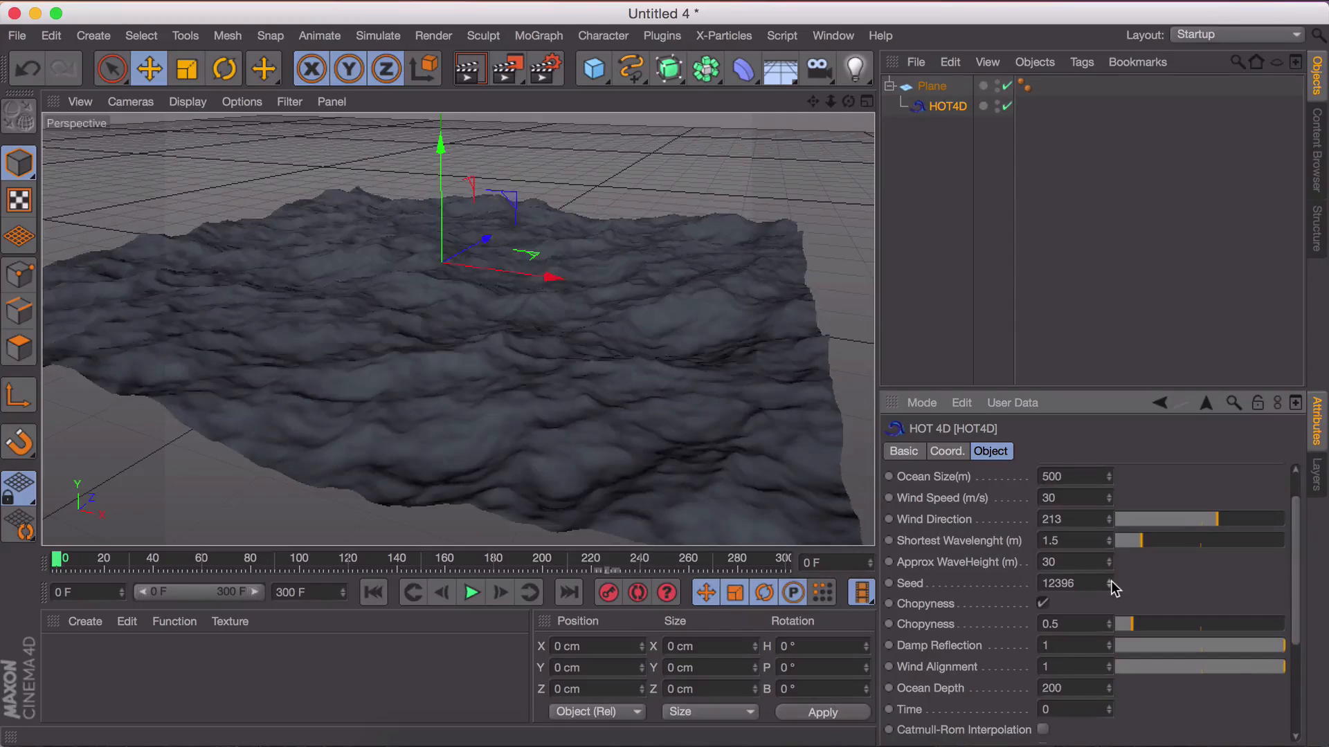
Set the HOT4D seed to 12398 and the chopyness to 0.8, after trying a chopyness of 5.
left_click(1110, 584)
left_click(1110, 584)
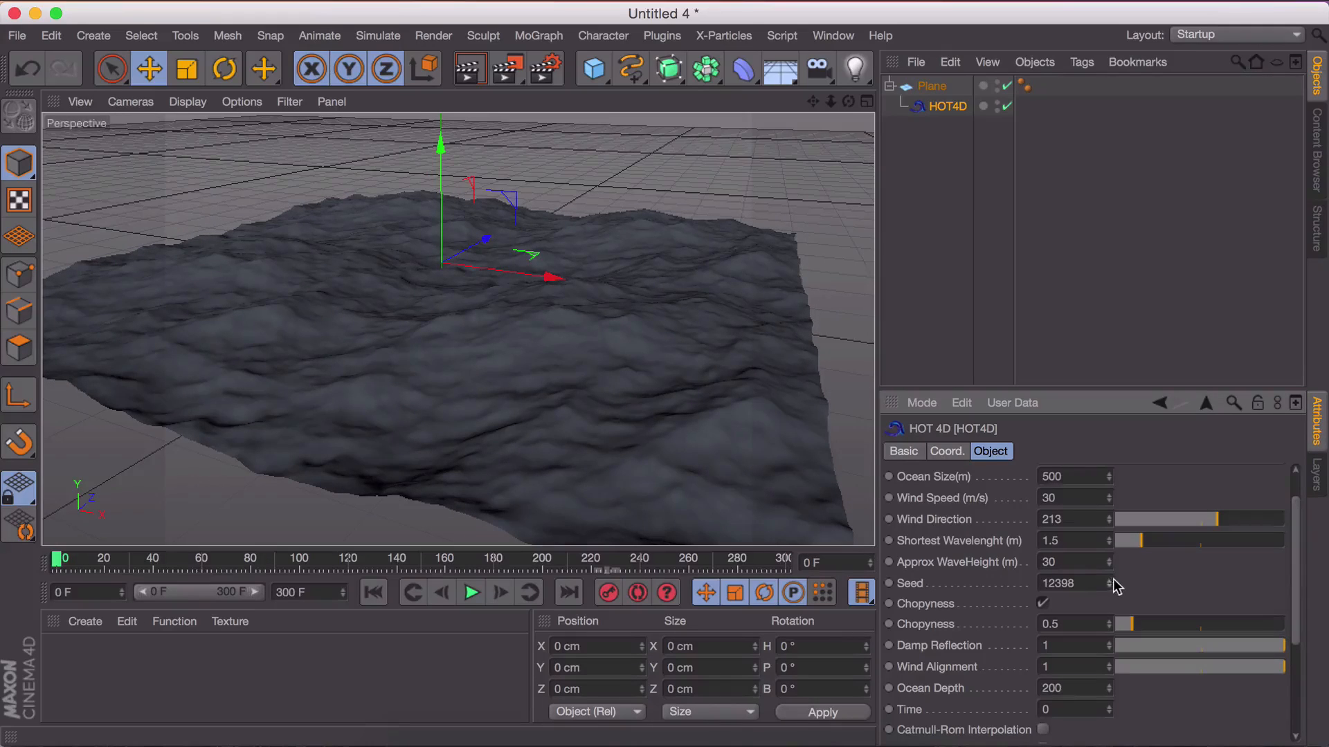
left_click(1043, 604)
left_click_drag(1167, 625, 1301, 635)
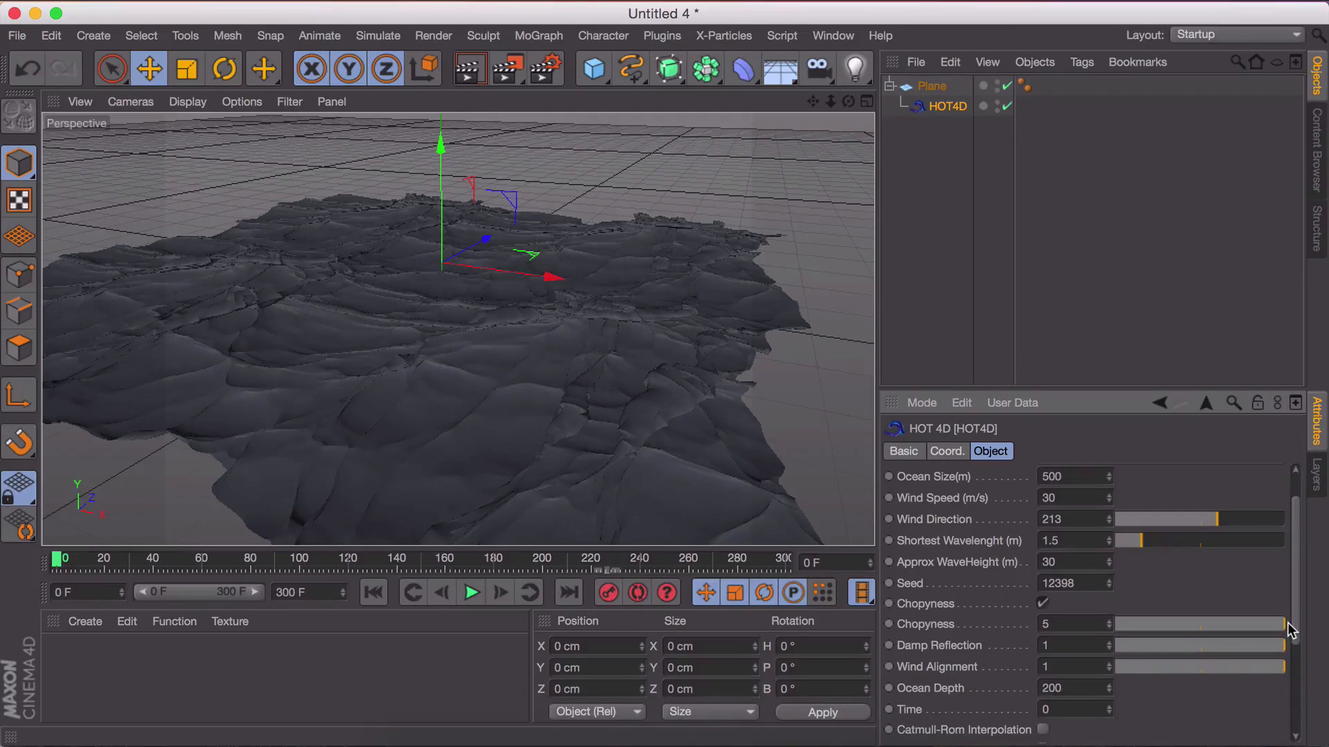
left_click_drag(1286, 630, 1143, 610)
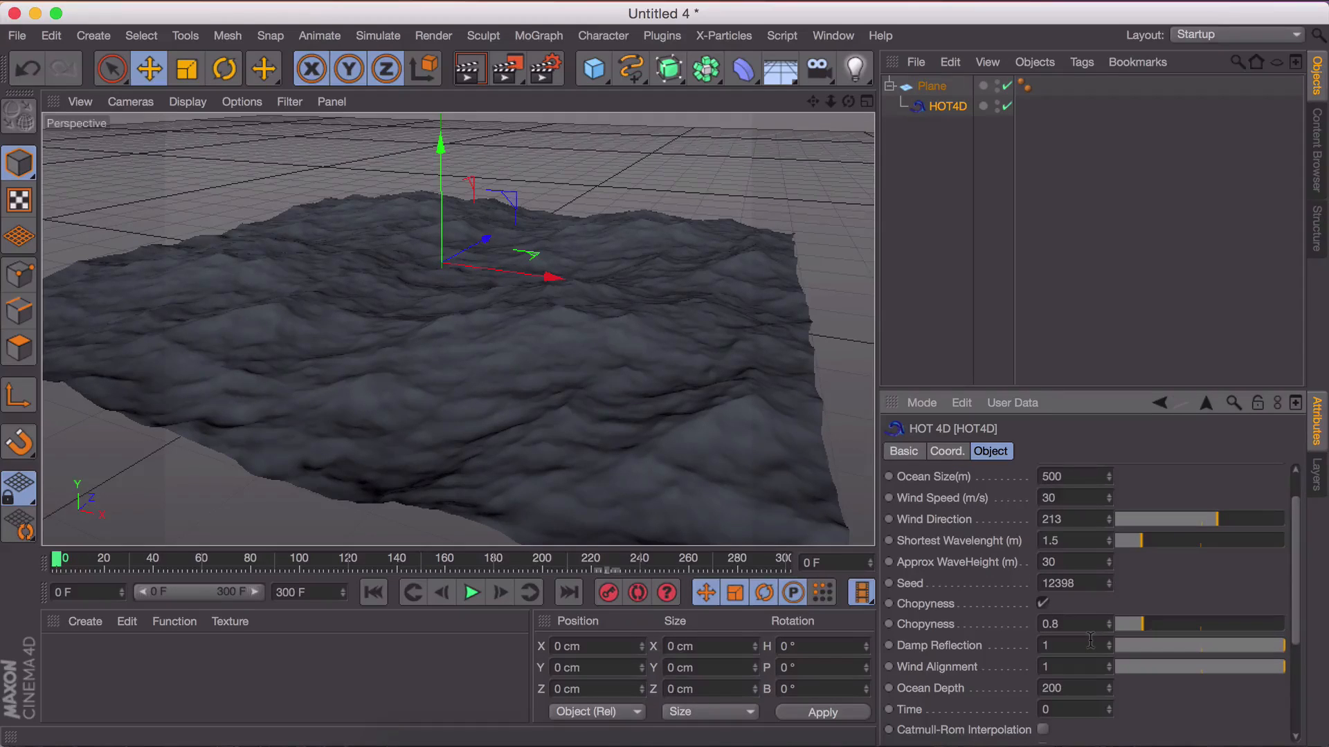
left_click_drag(1247, 650, 1326, 673)
Keyframe the HOT4D ocean from frame 0 with automatic keyframing, setting Time to 90 at frame 300, and turn automatic keyframing off.
left_click(612, 599)
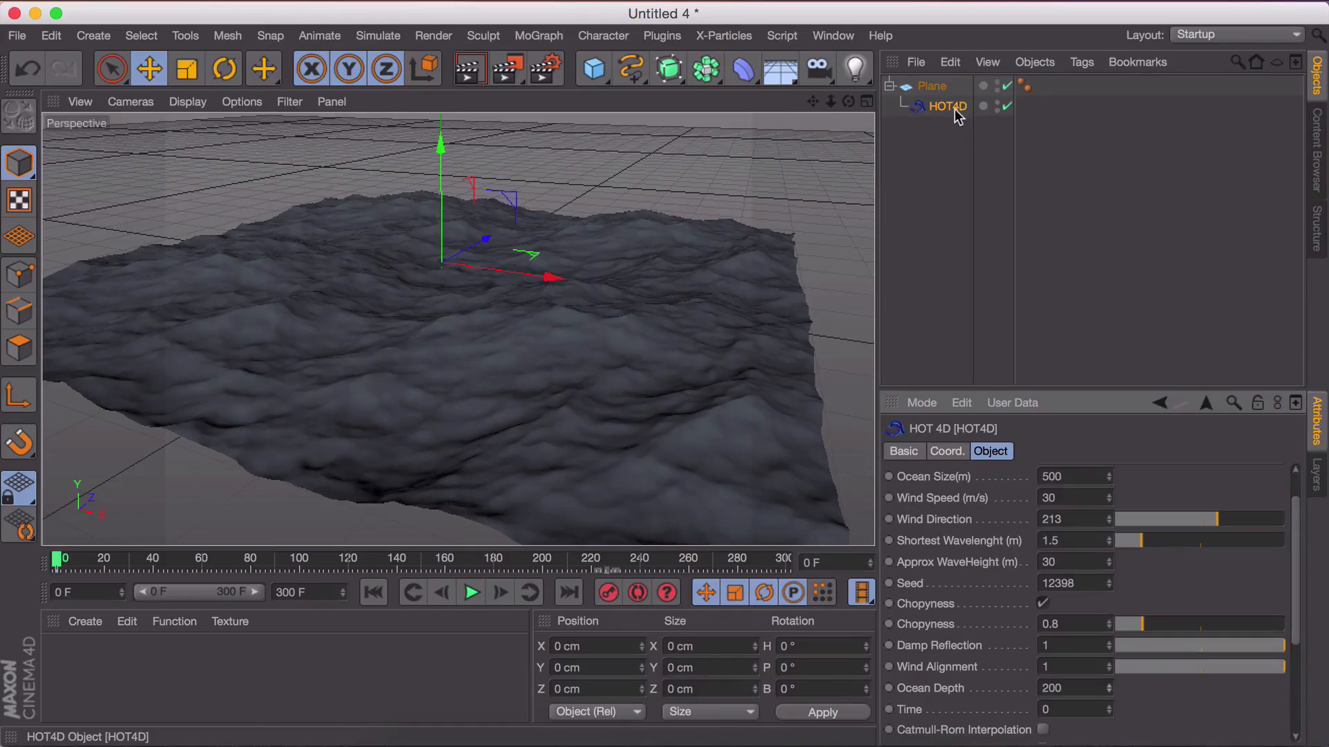
left_click(637, 594)
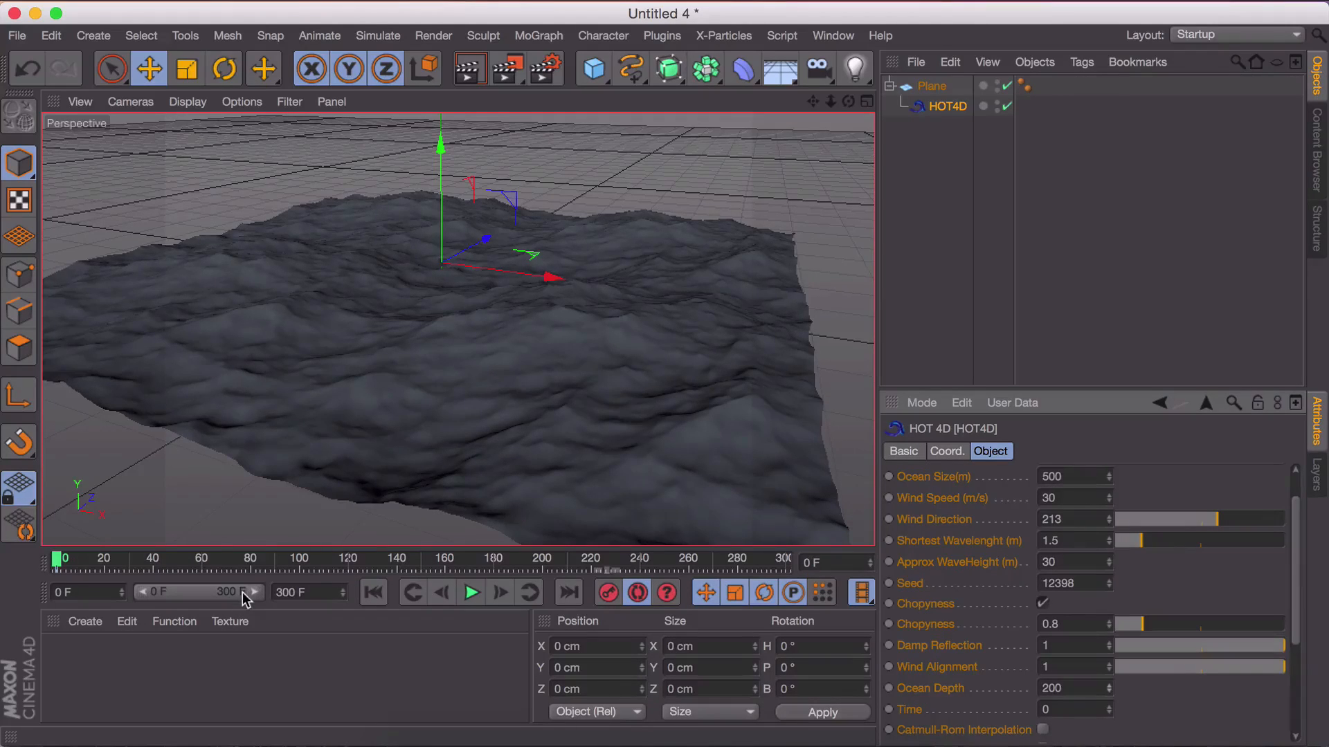
left_click(786, 566)
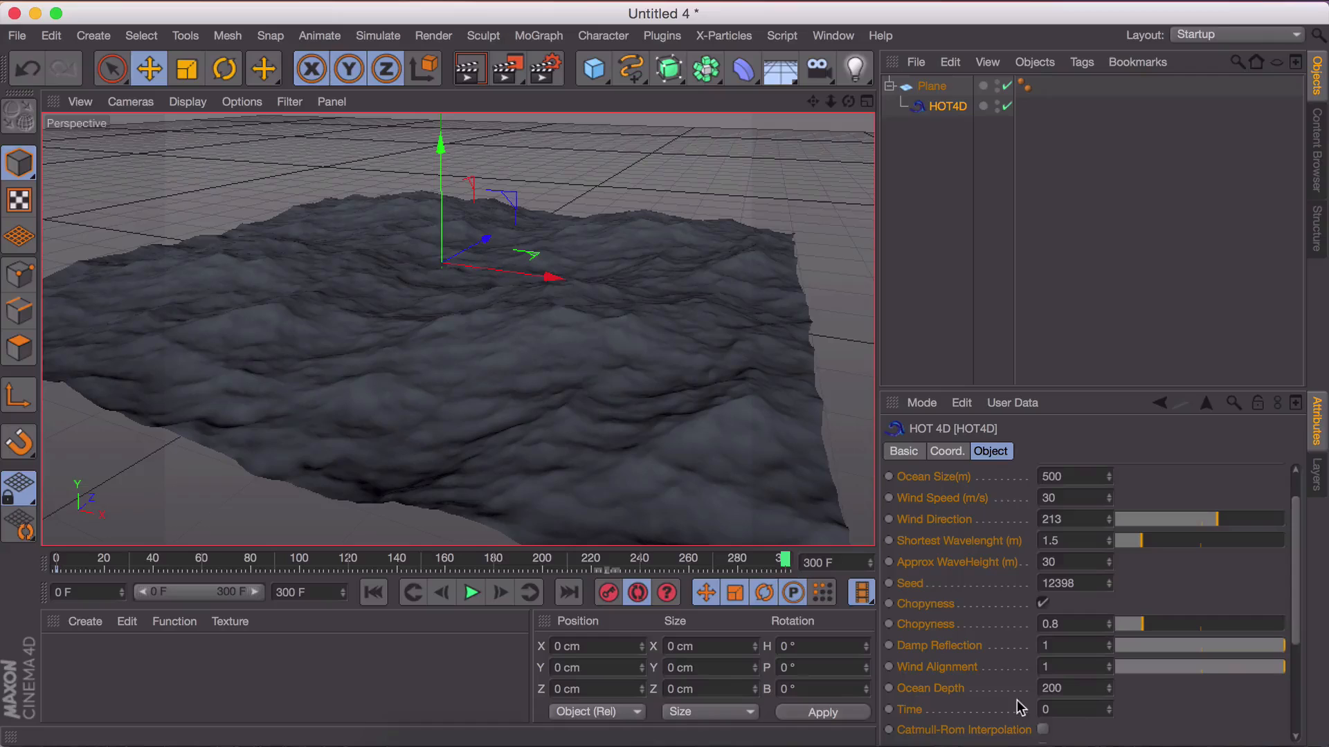
left_click(1078, 707)
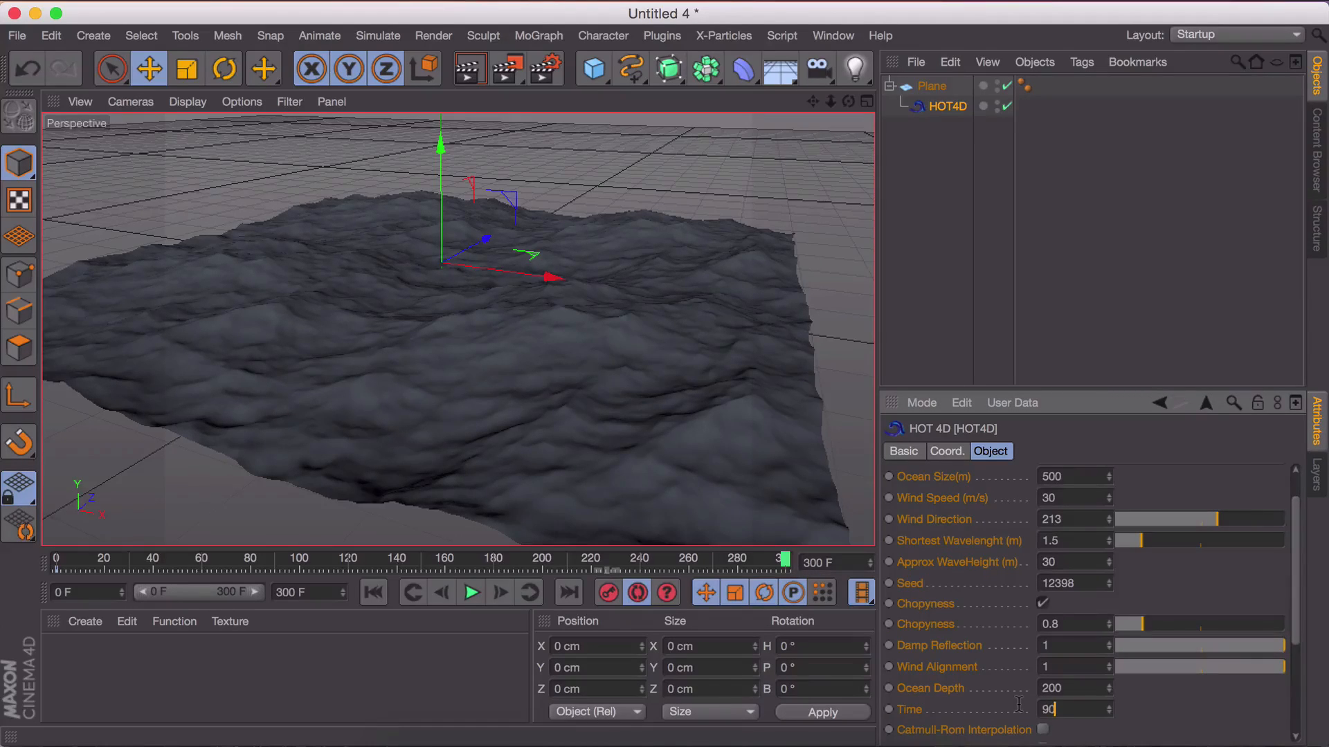
key("Return")
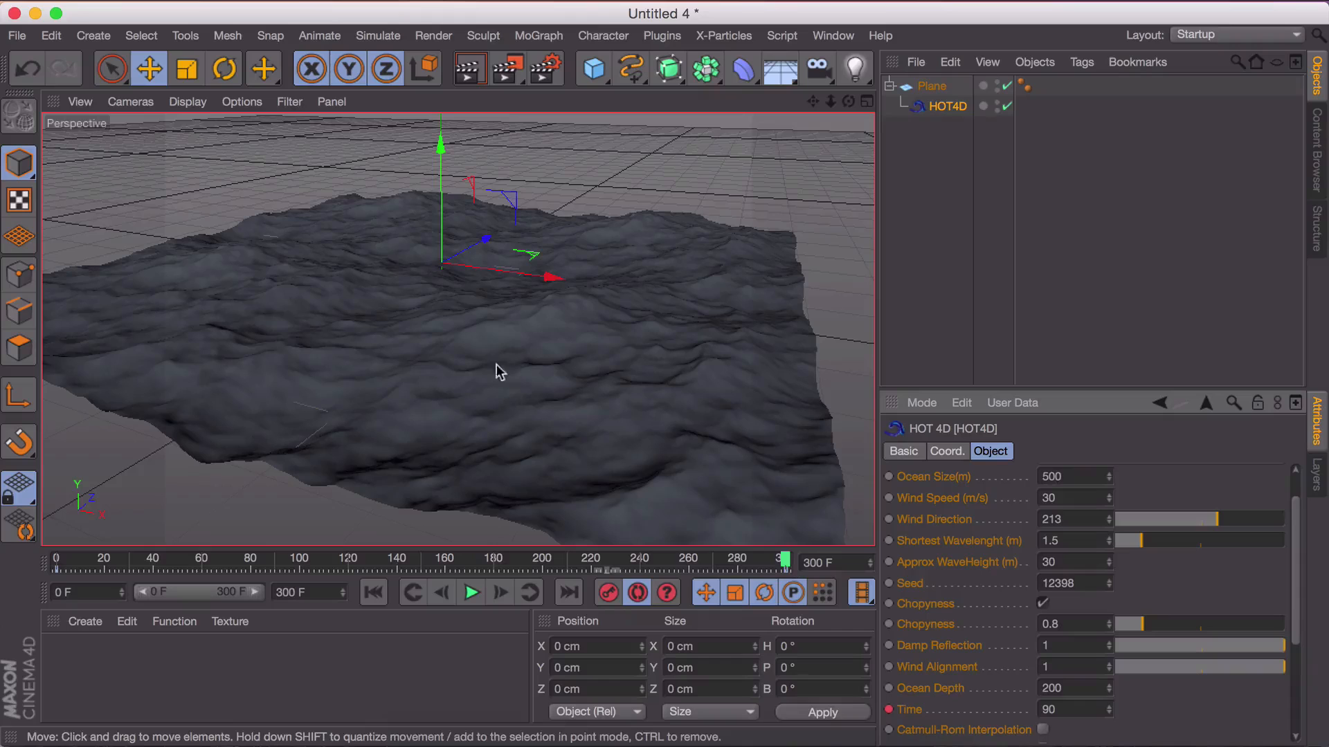
left_click(638, 594)
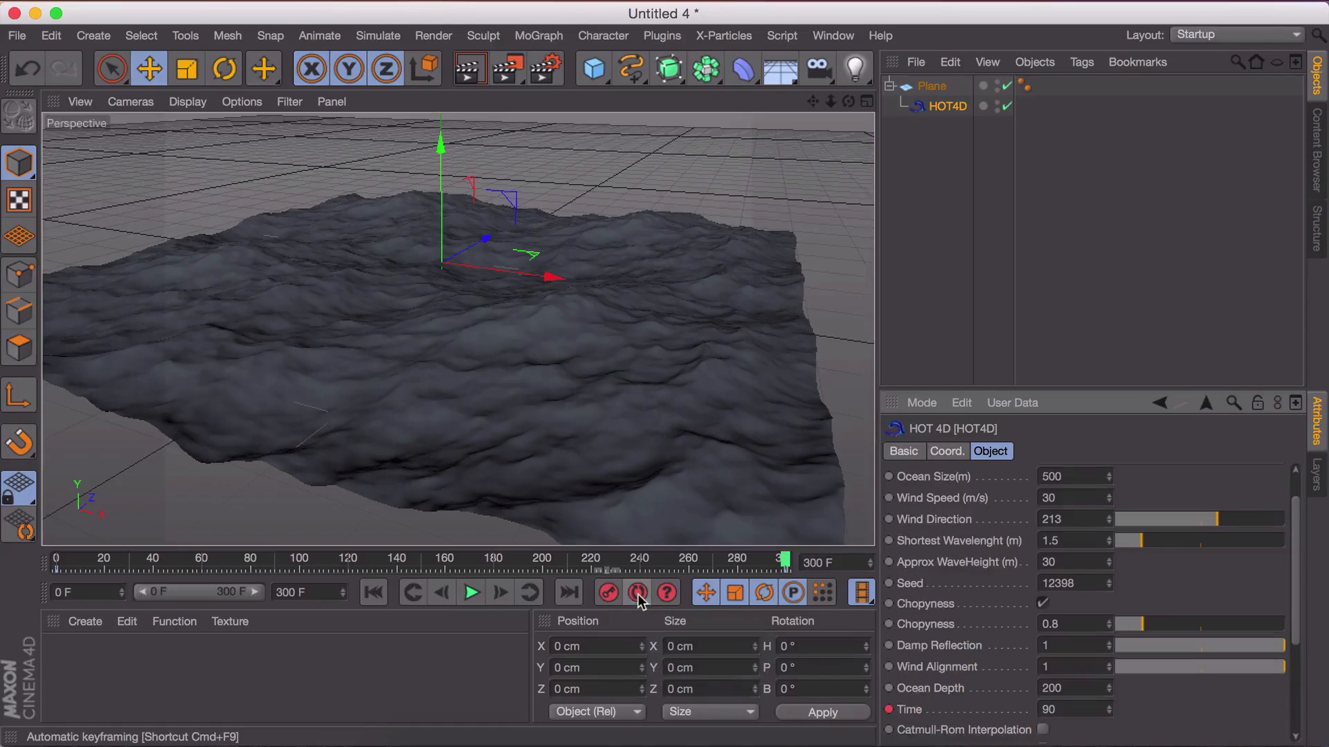
Play the ocean animation from the start to check the wave motion and return to frame 0.
left_click(134, 563)
left_click_drag(134, 563, 57, 563)
left_click(467, 600)
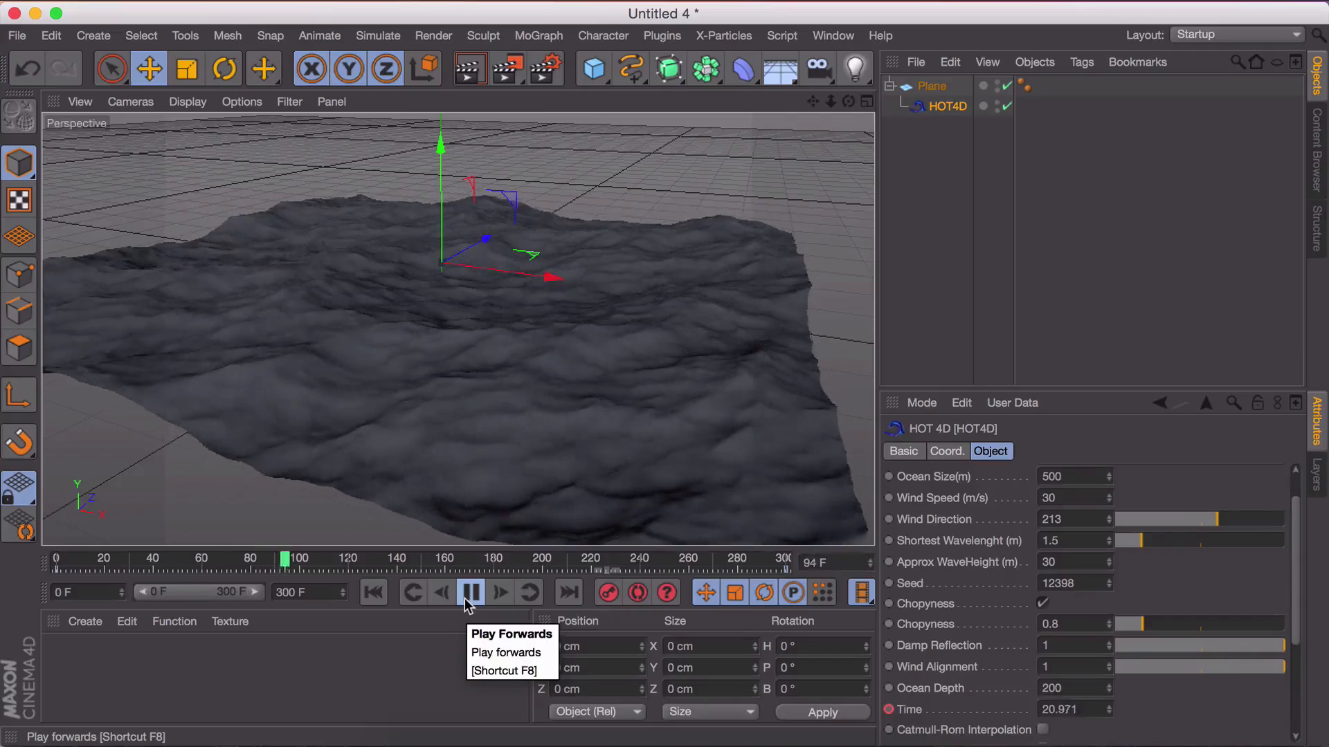
left_click(469, 599)
left_click_drag(78, 562, 58, 562)
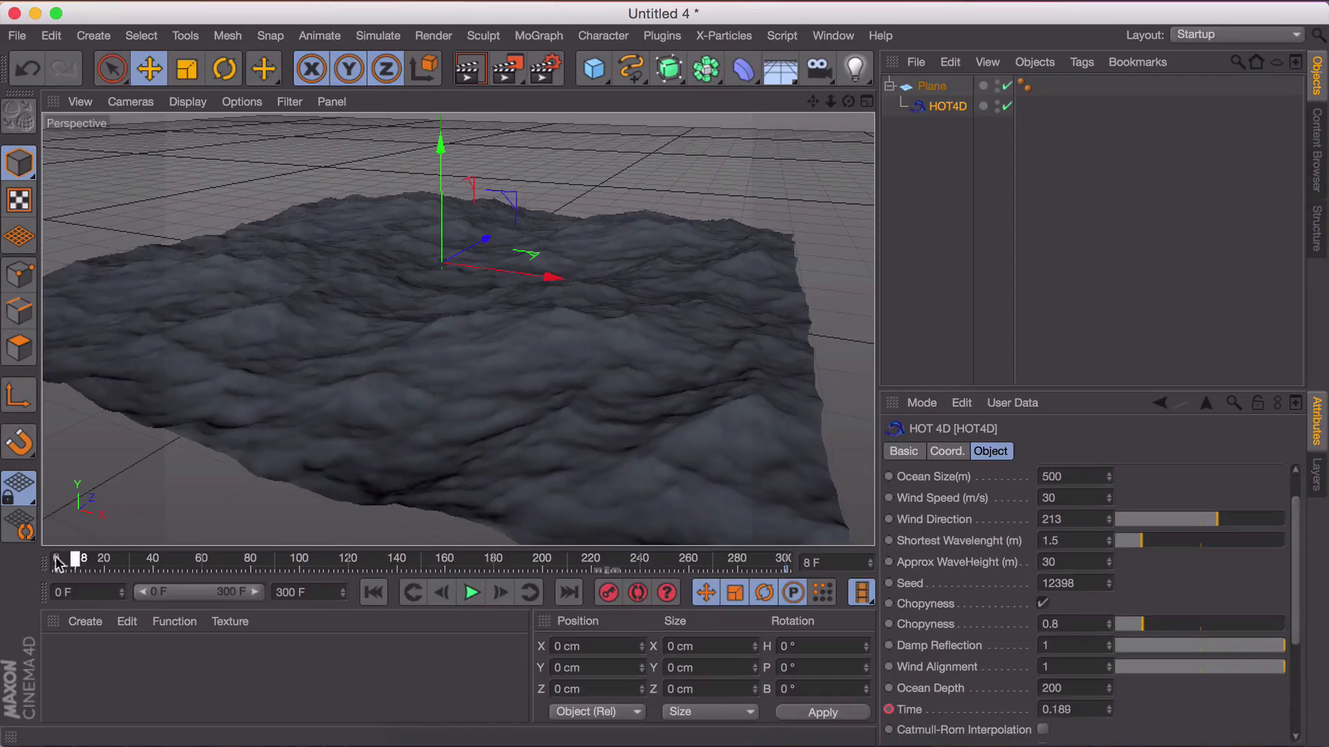
Create a new material and set its colour to a light blue with RGB 76, 167, 210.
double_click(88, 675)
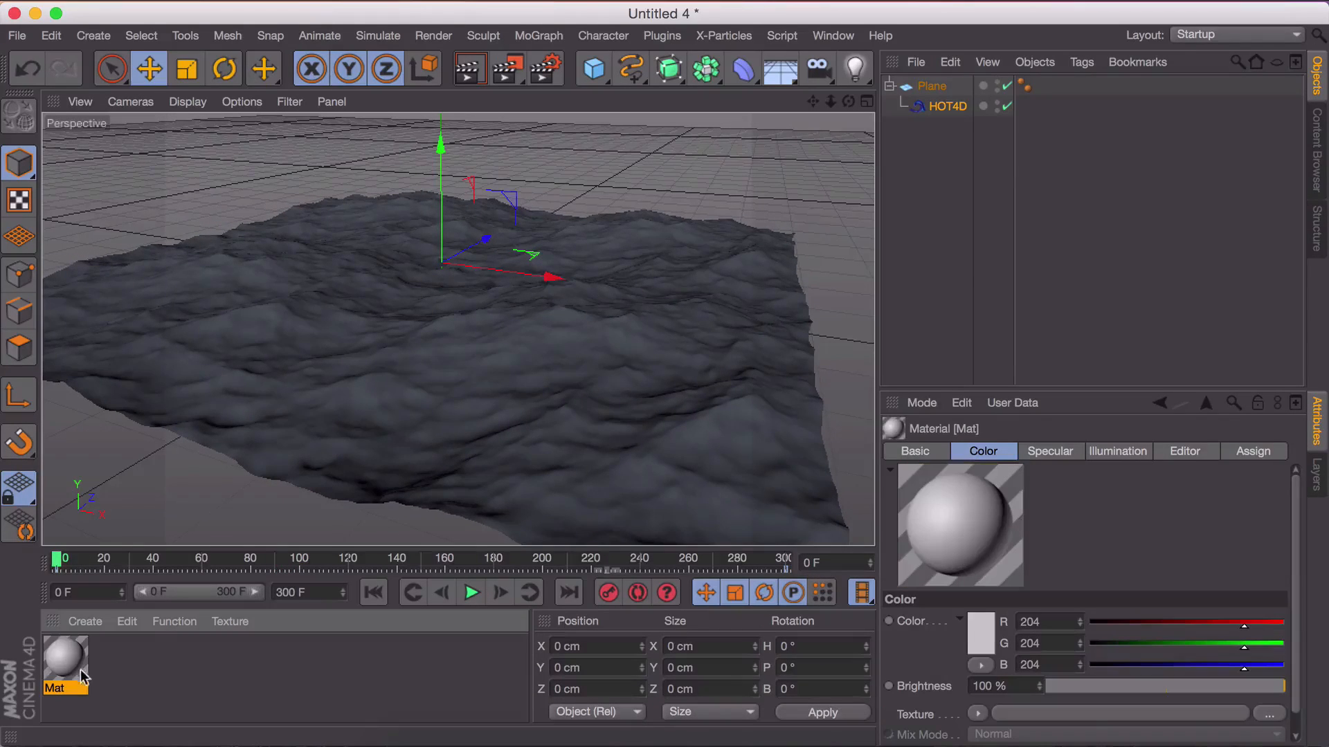
double_click(69, 664)
left_click(364, 334)
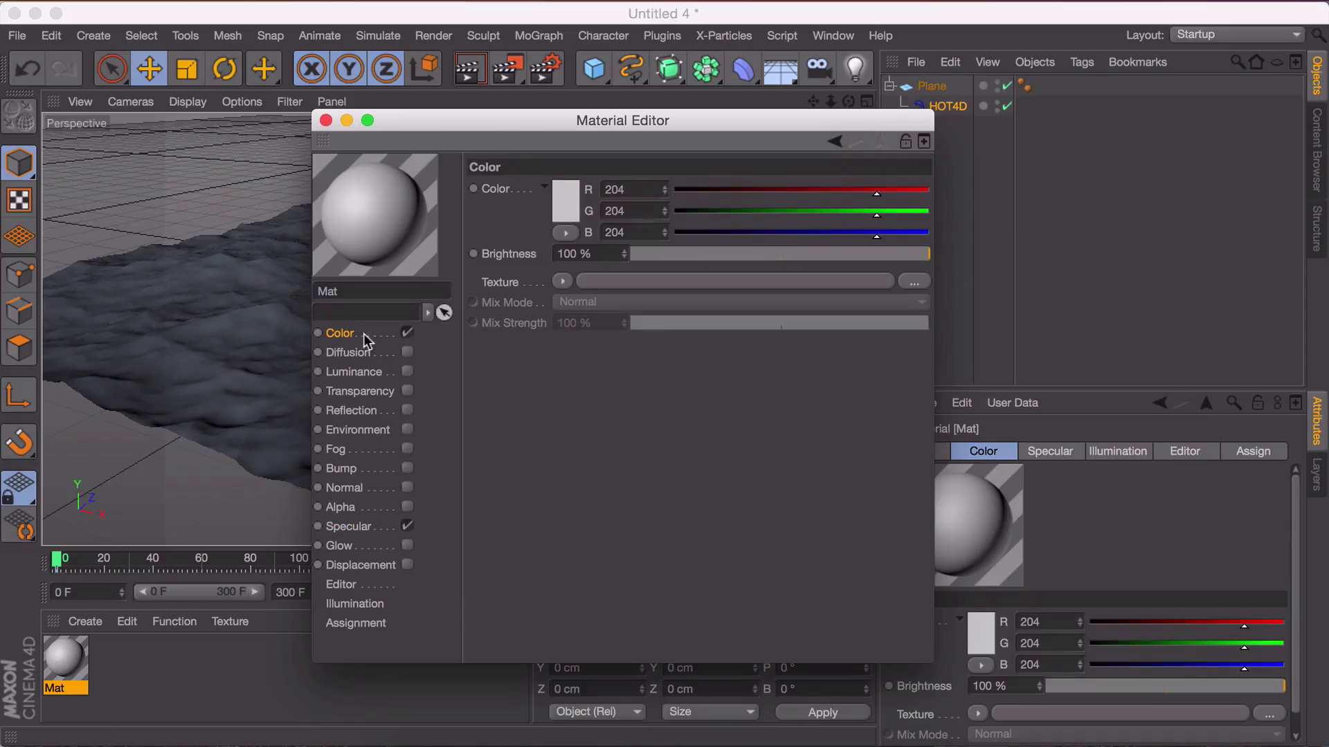
left_click(562, 208)
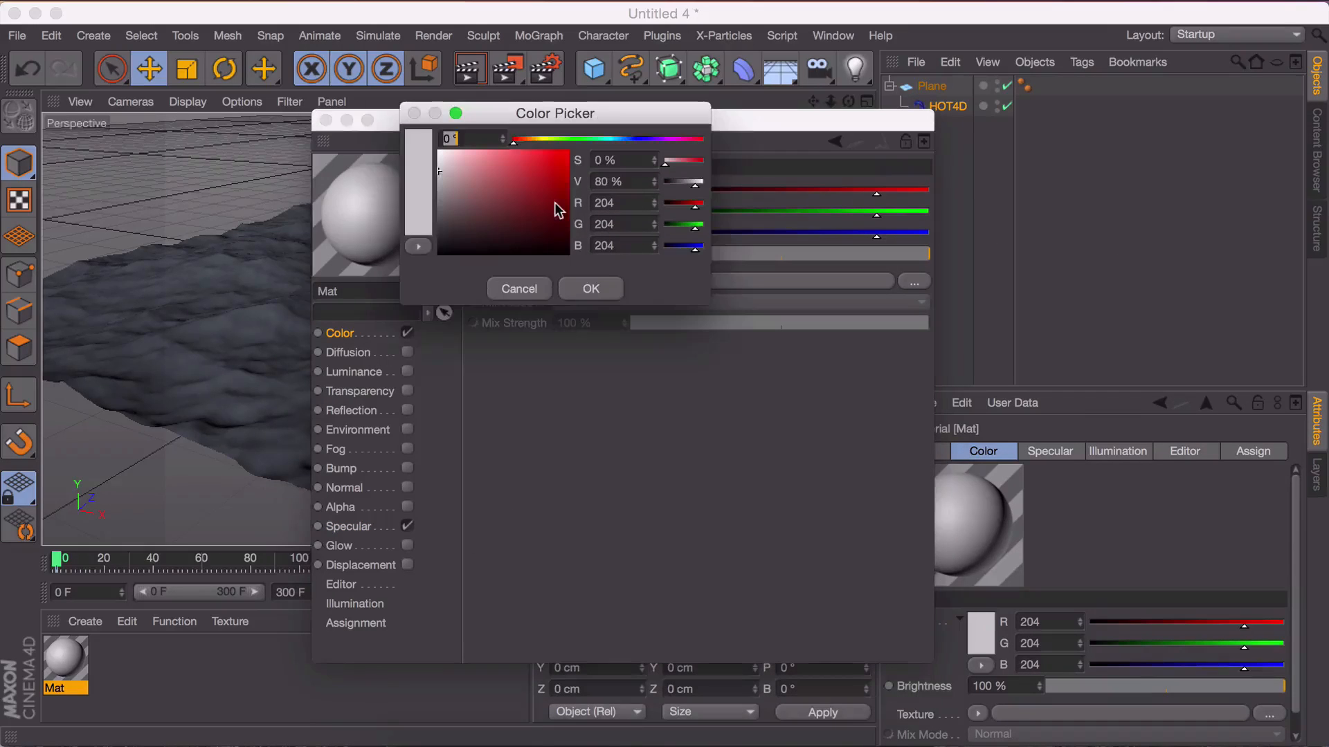
left_click(618, 142)
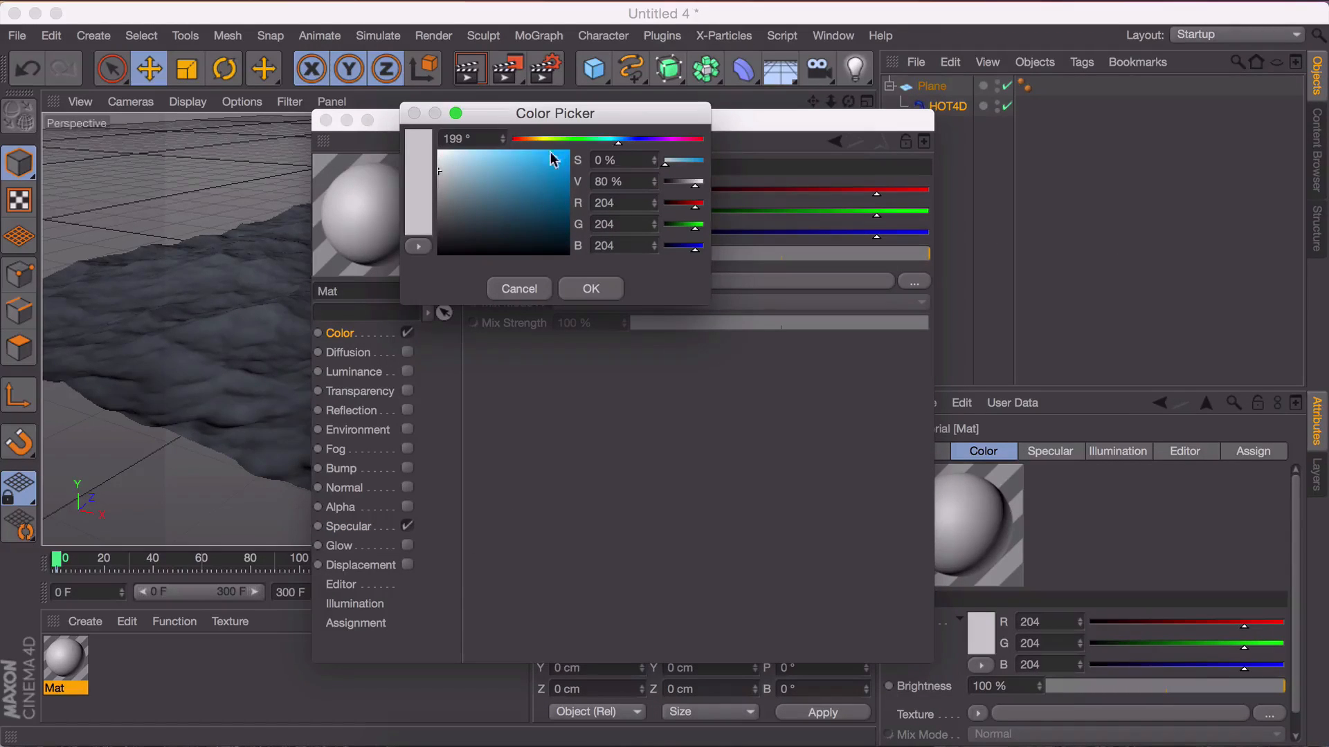
mouse_move(548, 157)
left_mouse_down()
mouse_move(510, 169)
mouse_move(522, 169)
left_mouse_up()
left_click(590, 289)
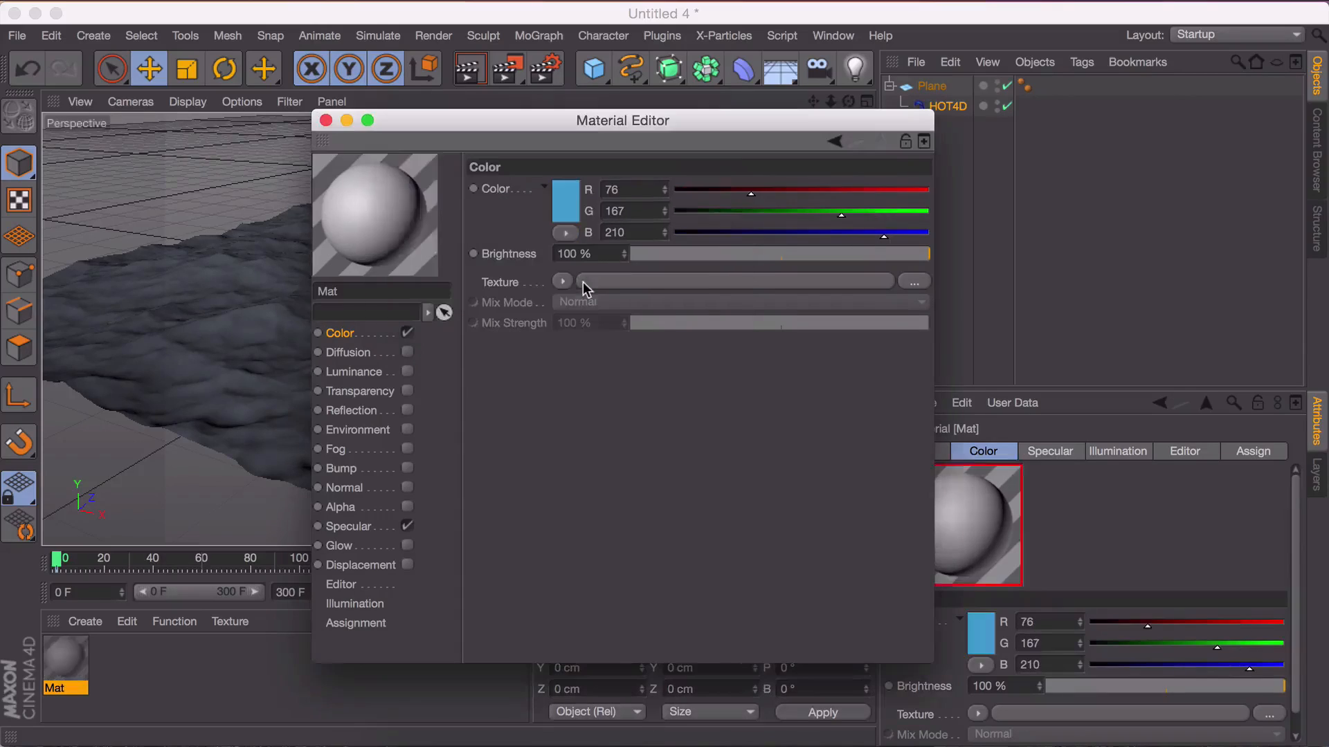
Enable the material's Transparency channel with 90 % brightness and a refraction of 1.2.
left_click(407, 392)
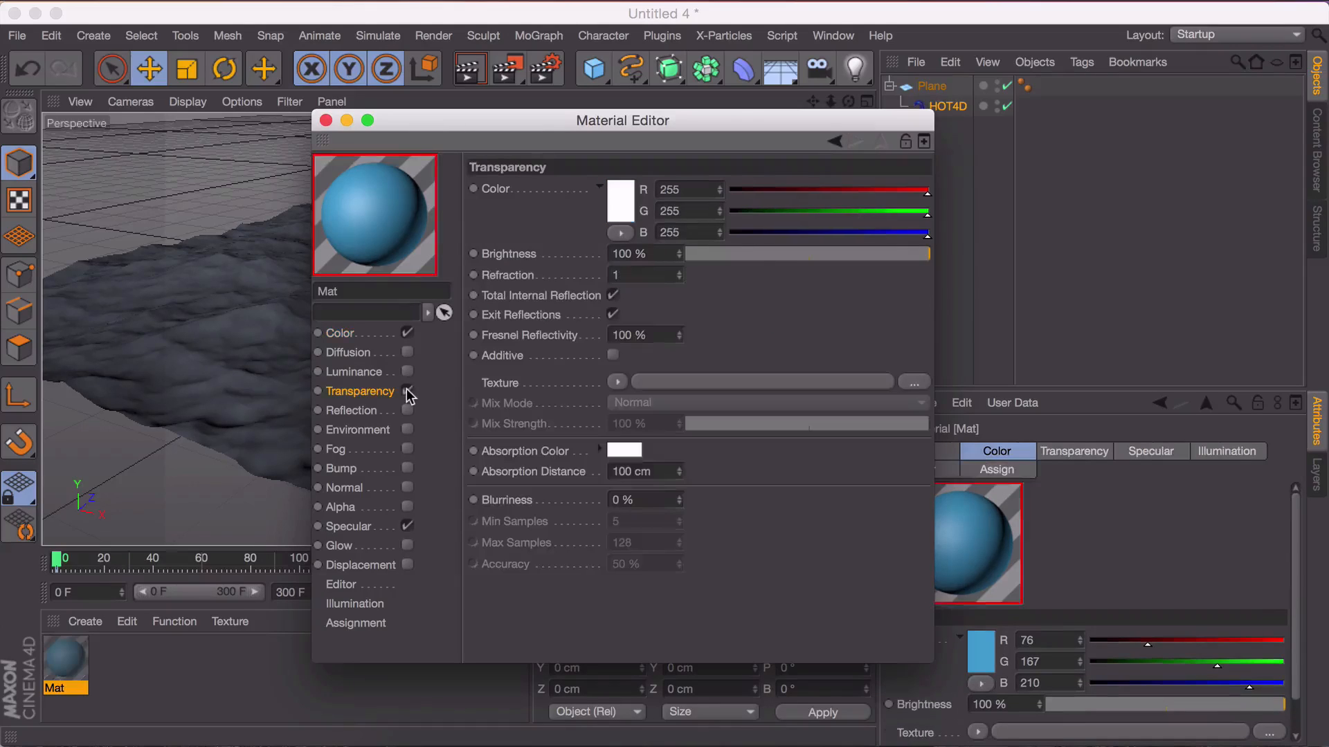
left_click_drag(665, 258, 590, 247)
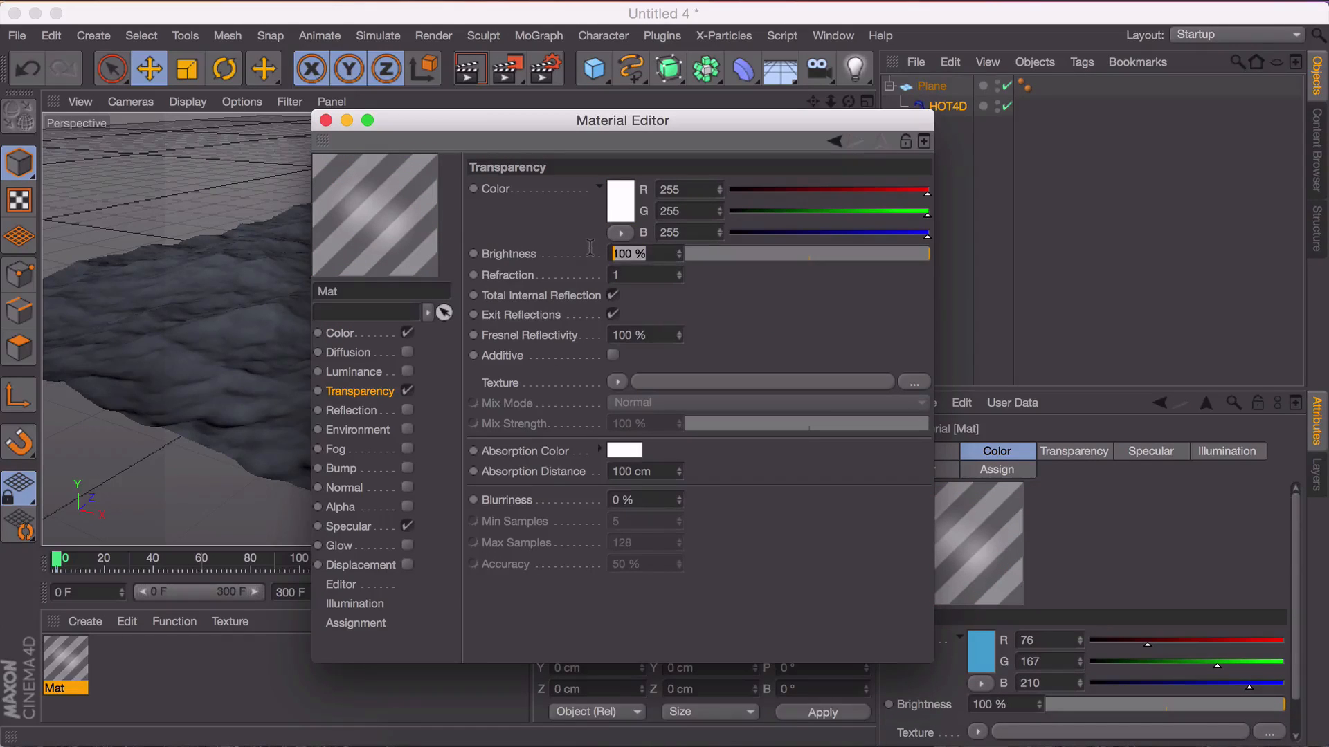
type("90")
key("Return")
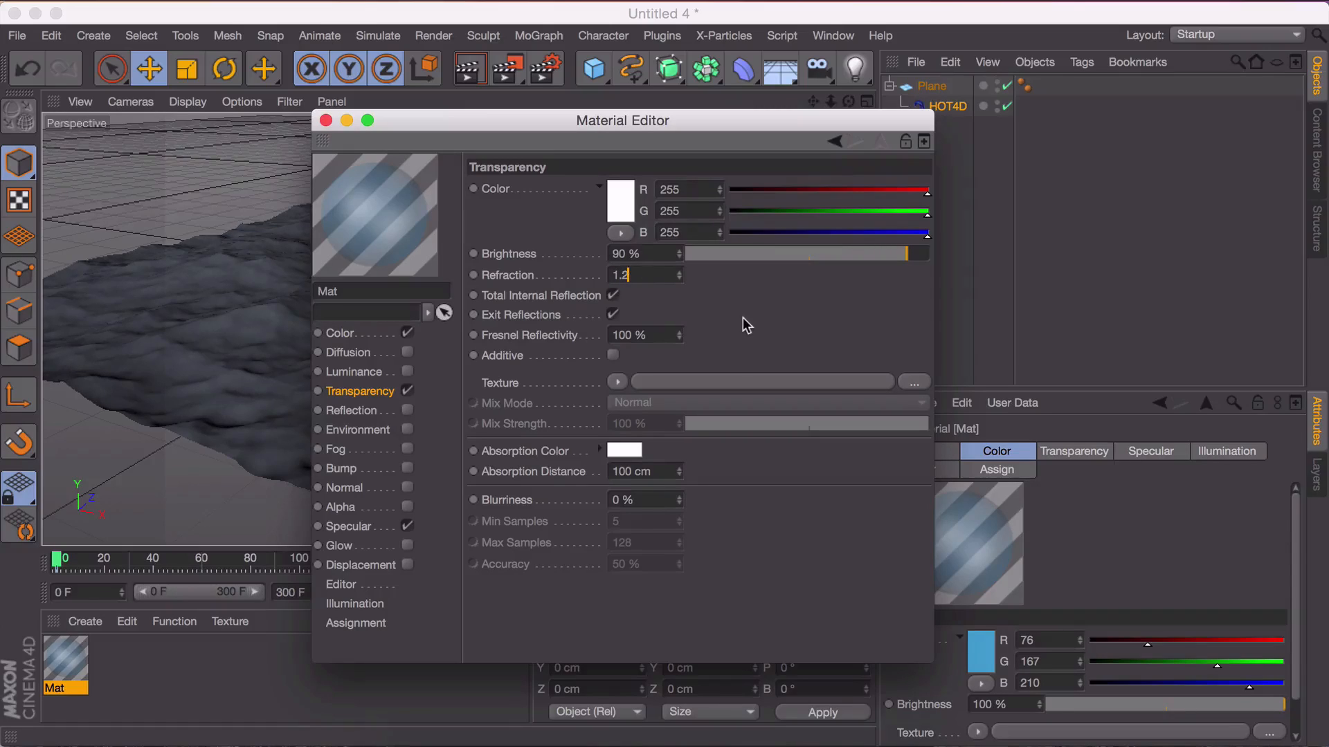
type("1.2")
key("Return")
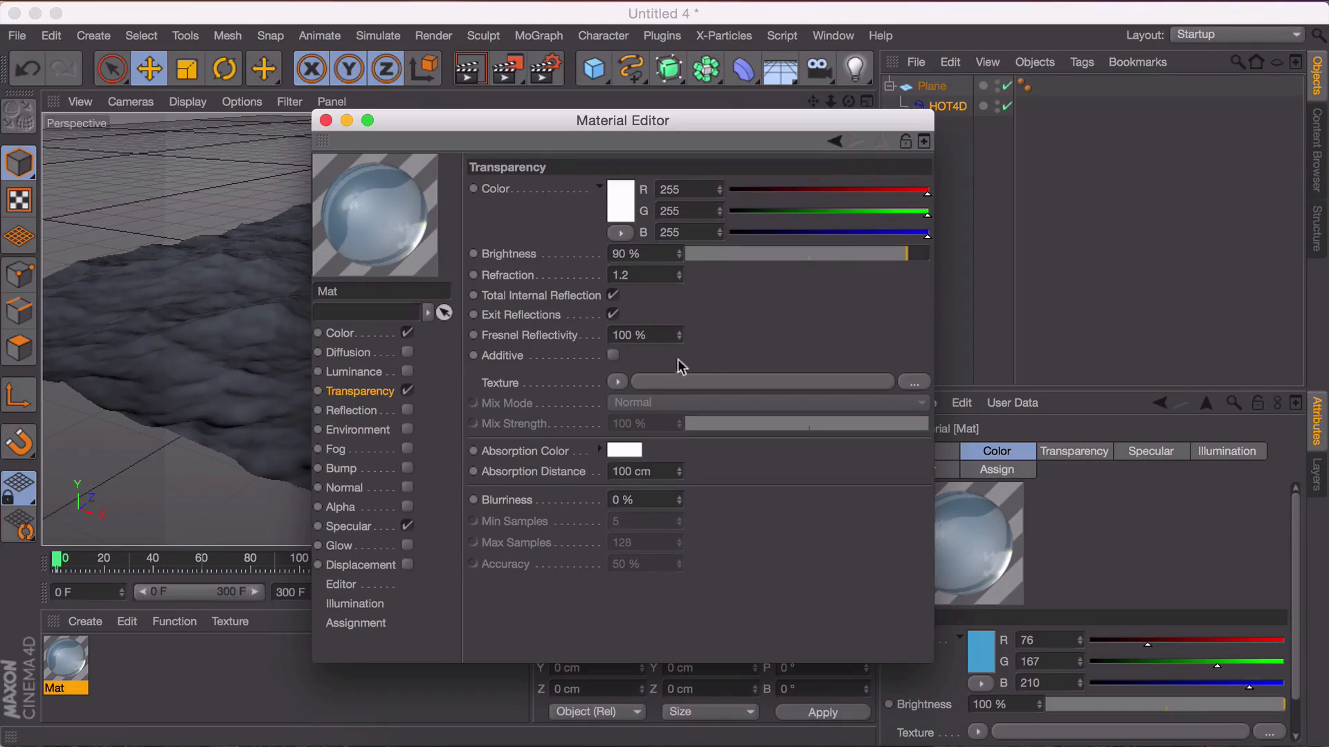
Set the transparency's absorption colour to a teal with a hue of 189° and the material preview size to Huge.
left_click(636, 451)
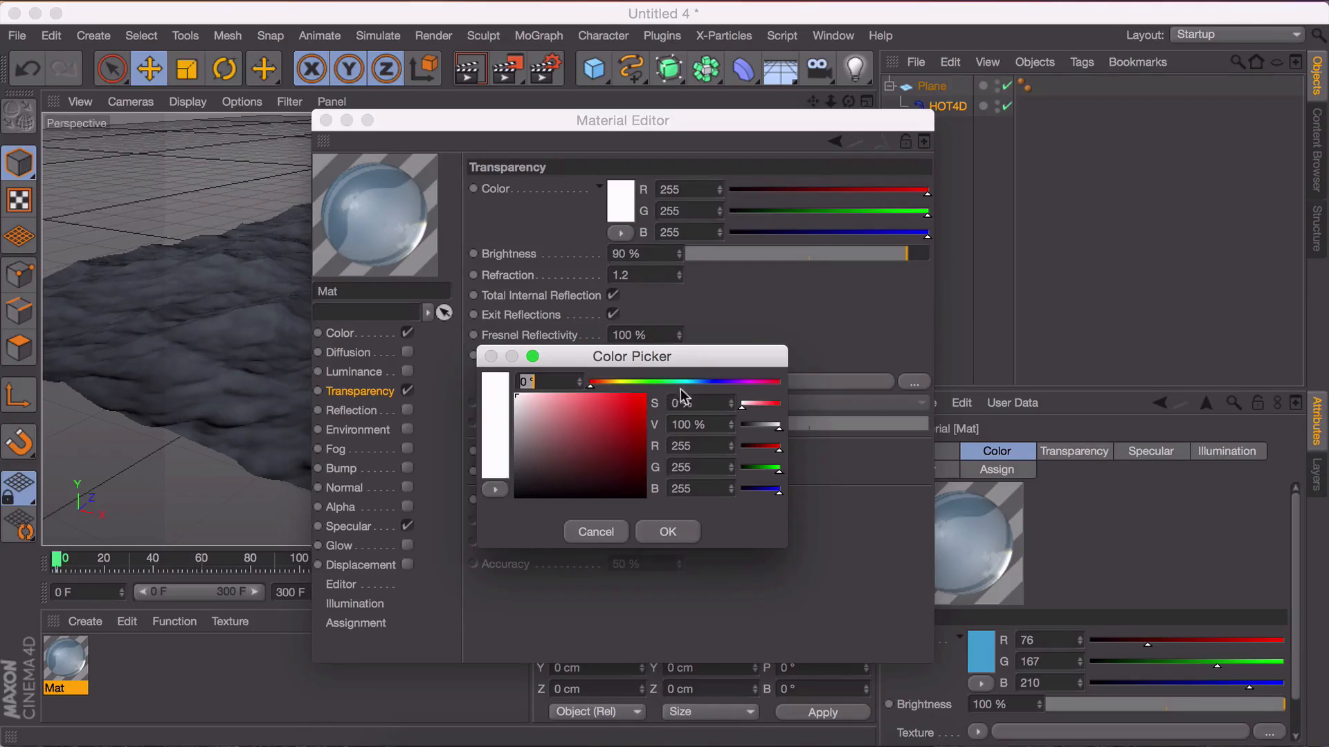
left_click(688, 383)
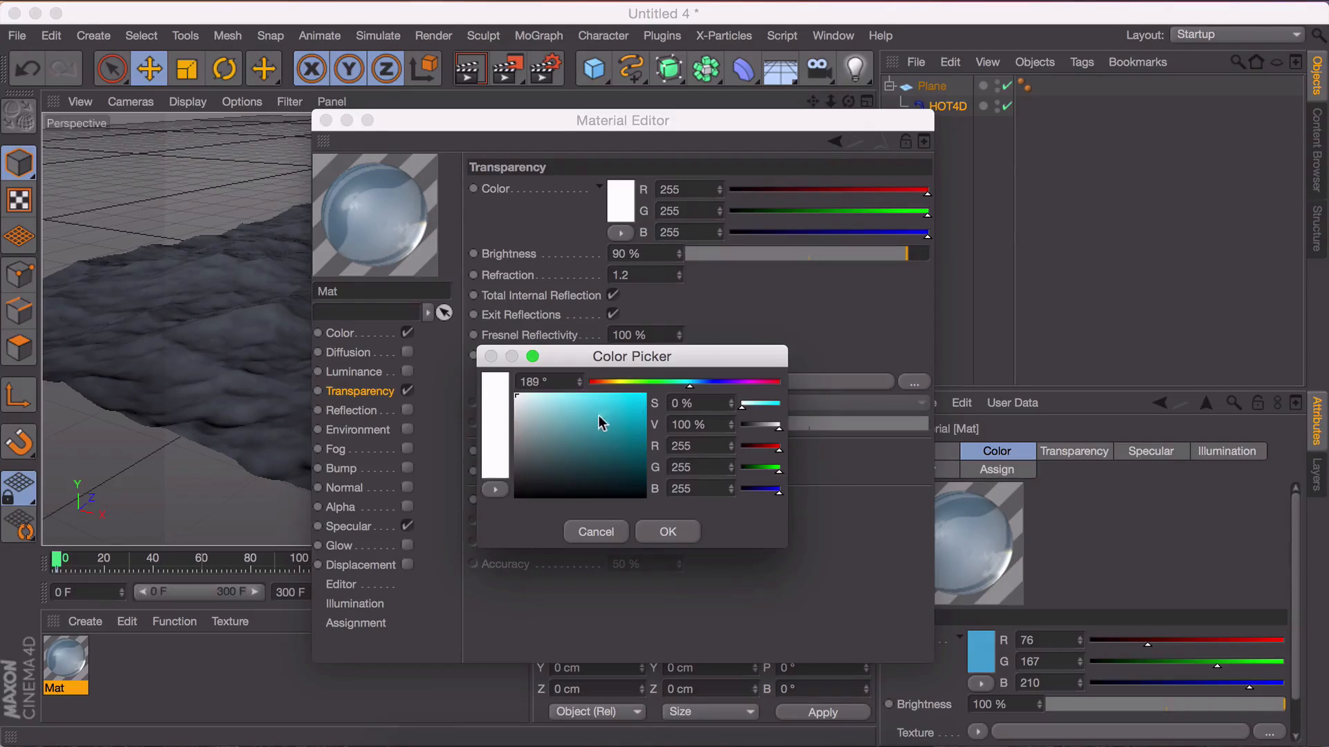
left_click_drag(612, 418, 617, 418)
left_click(671, 532)
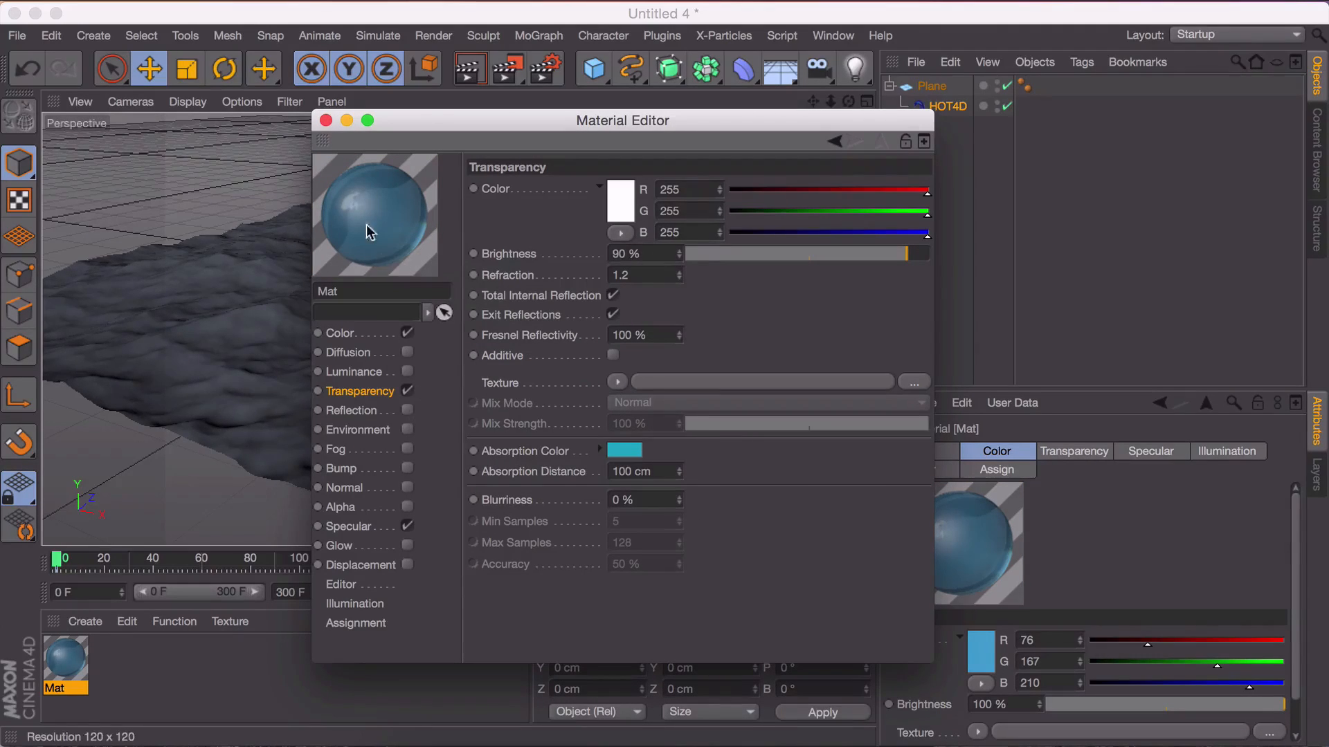
right_click(393, 232)
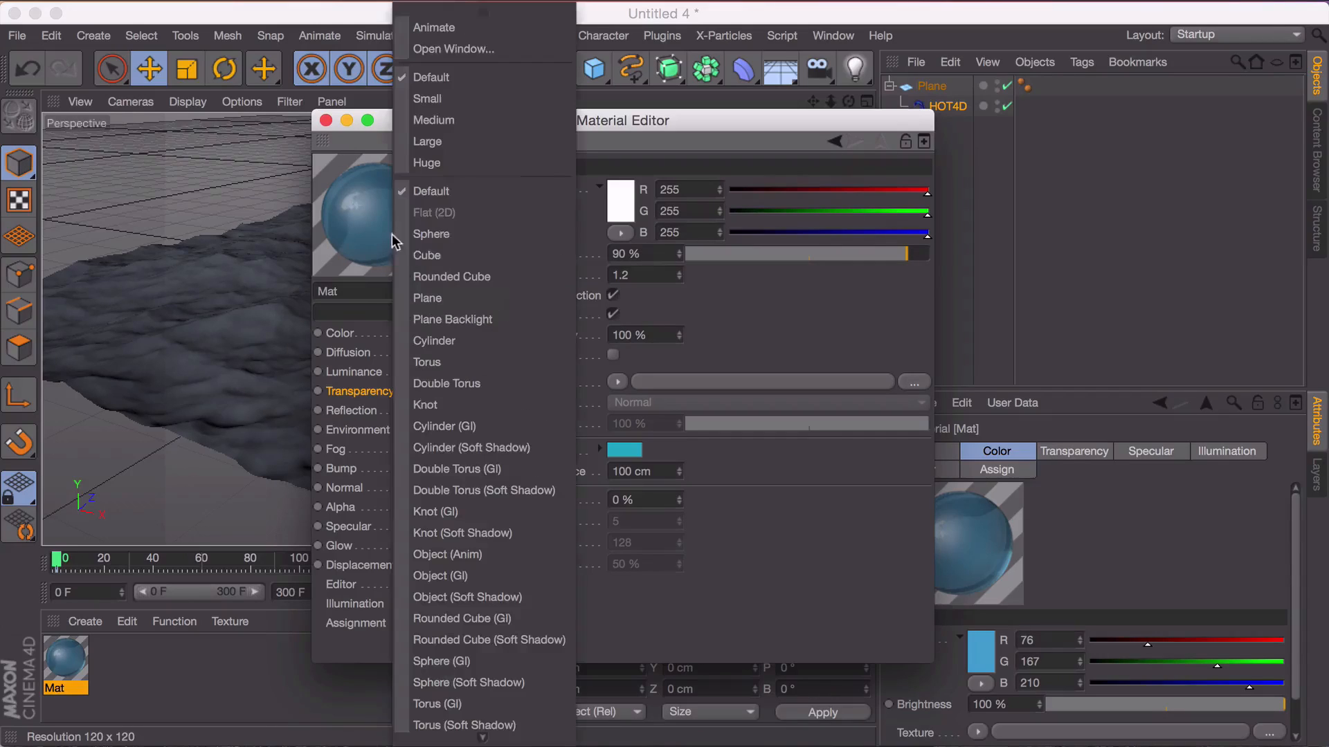
left_click(445, 163)
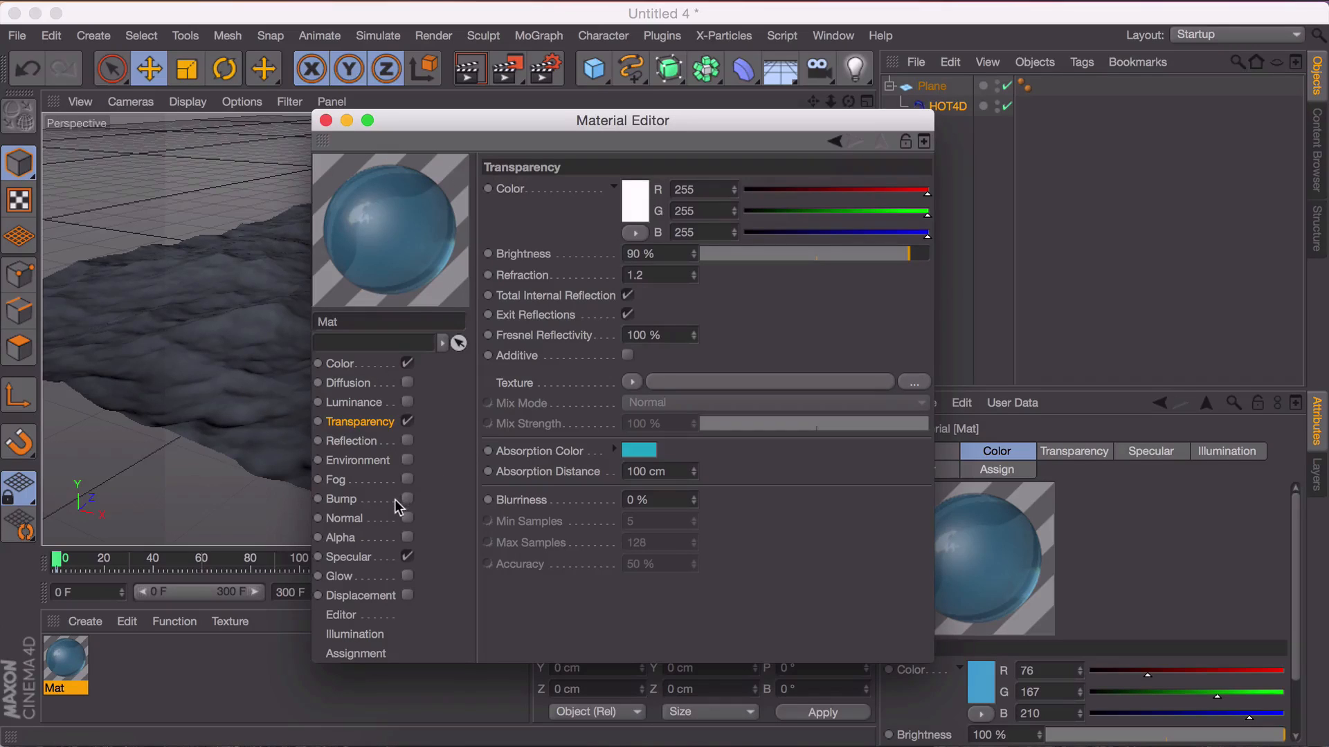
Set the material's specular highlight width to 90 % and its height to 7 %.
left_click(349, 557)
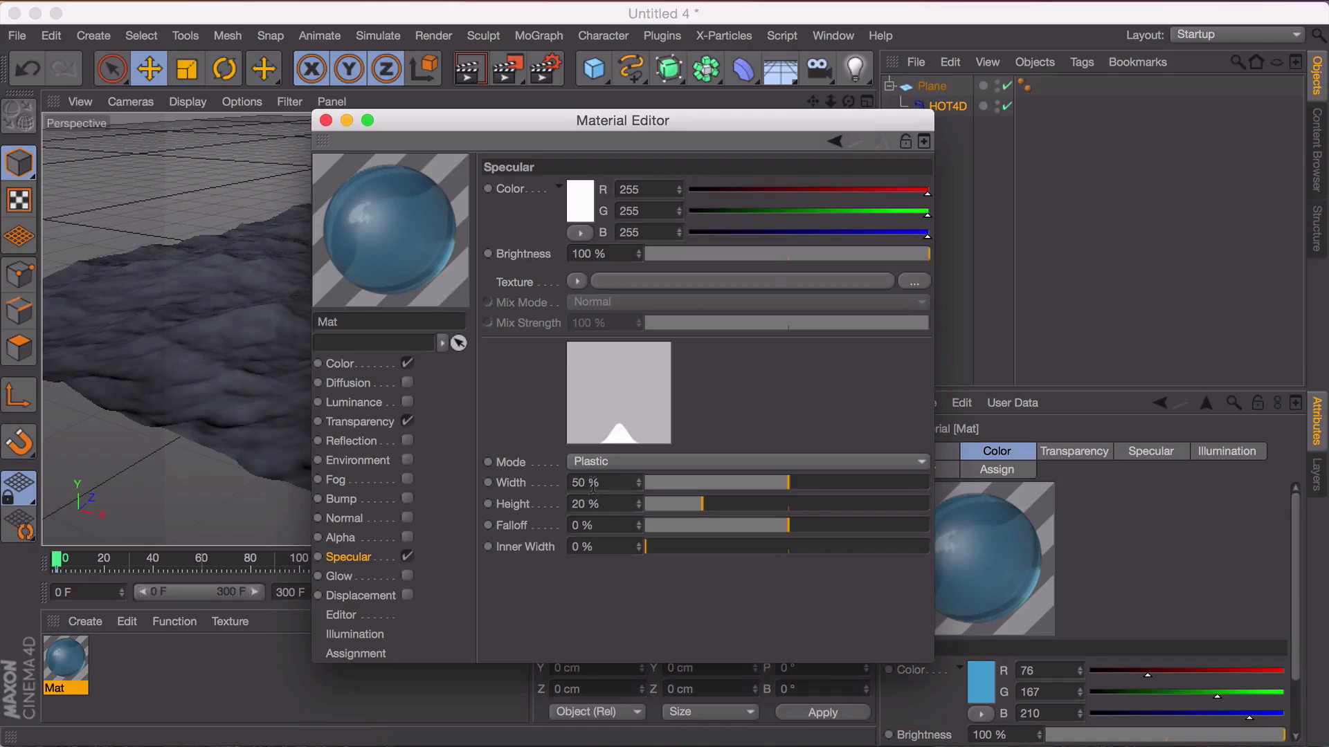
left_click_drag(587, 482, 549, 481)
type("90")
key("Return")
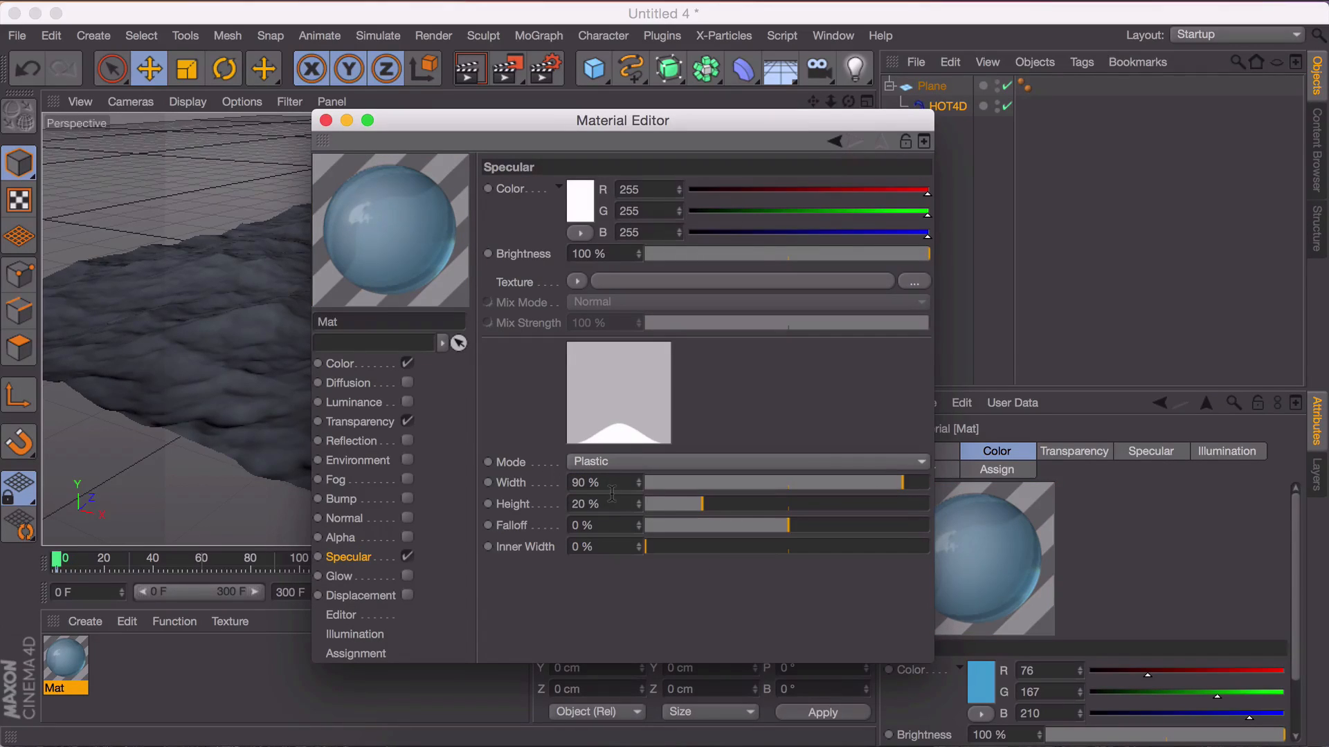
left_click_drag(660, 507, 665, 512)
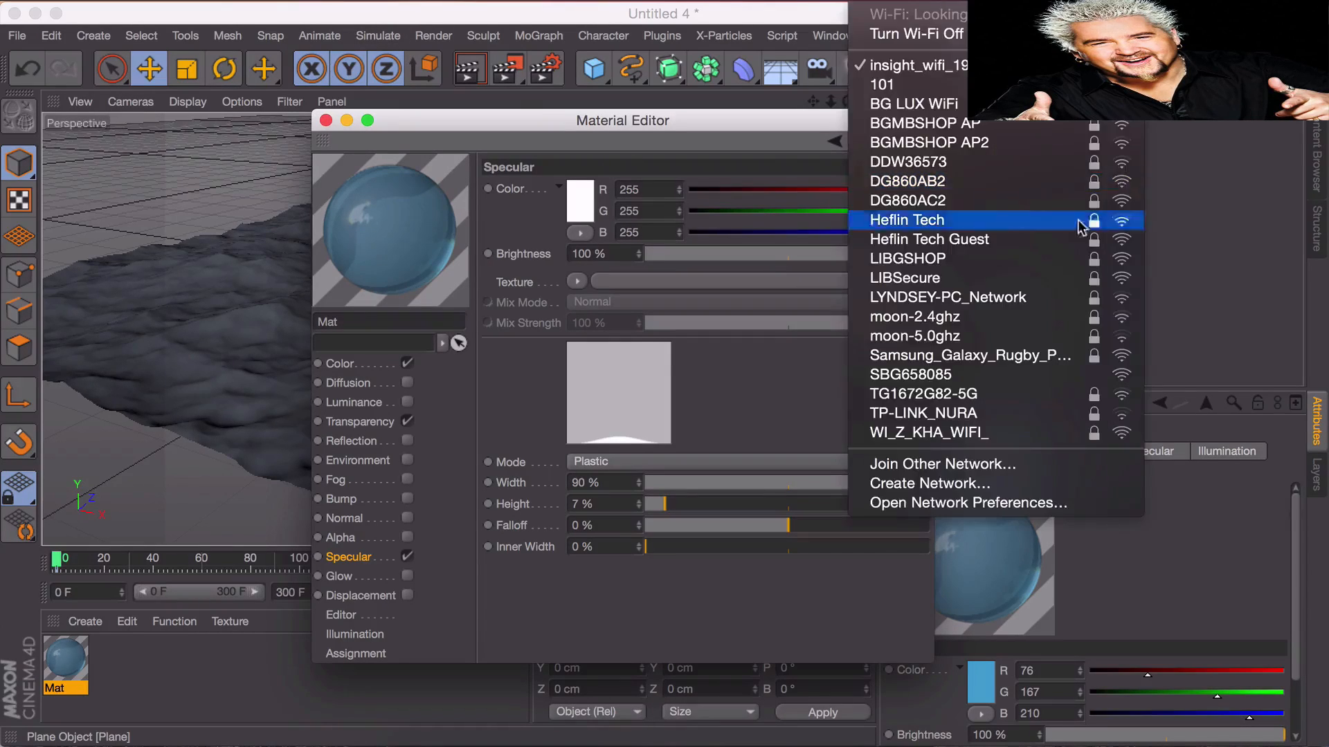
left_click(795, 362)
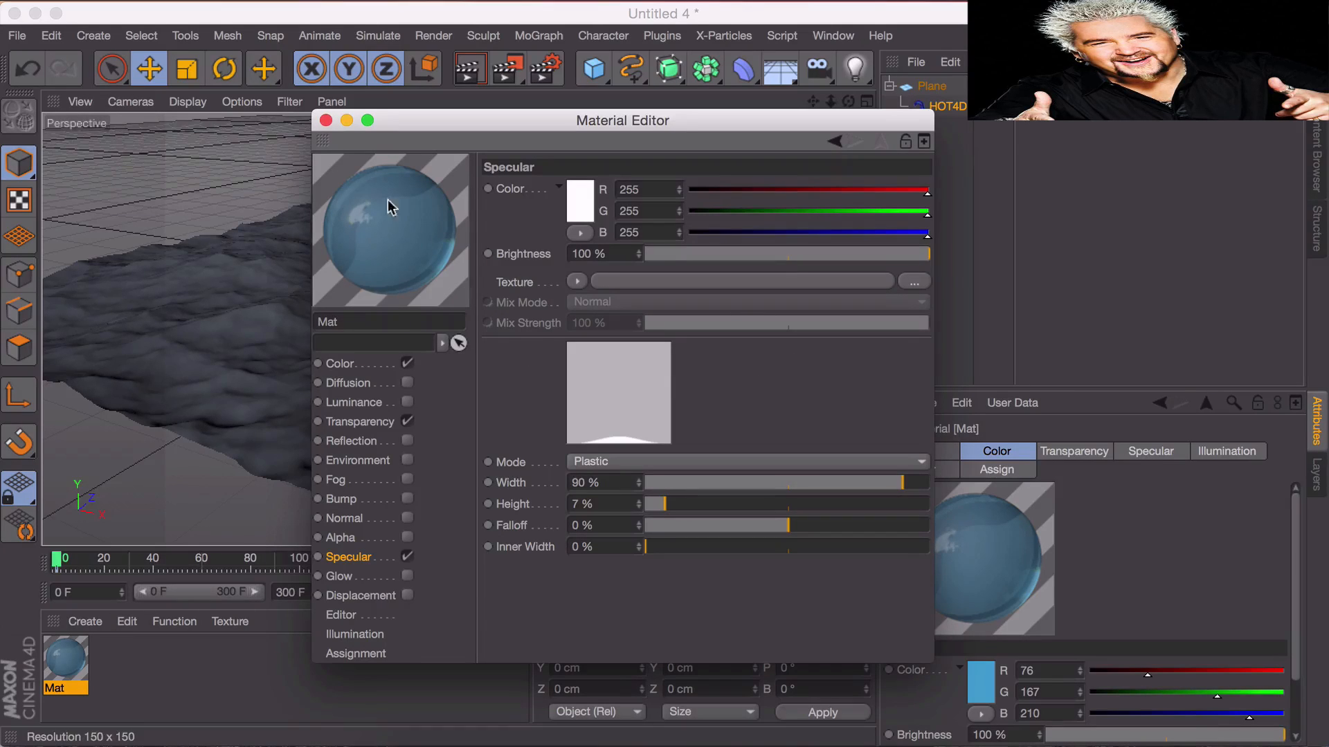
Enable the material's Reflection channel and set its brightness to 35 %.
left_click(347, 383)
left_click(350, 402)
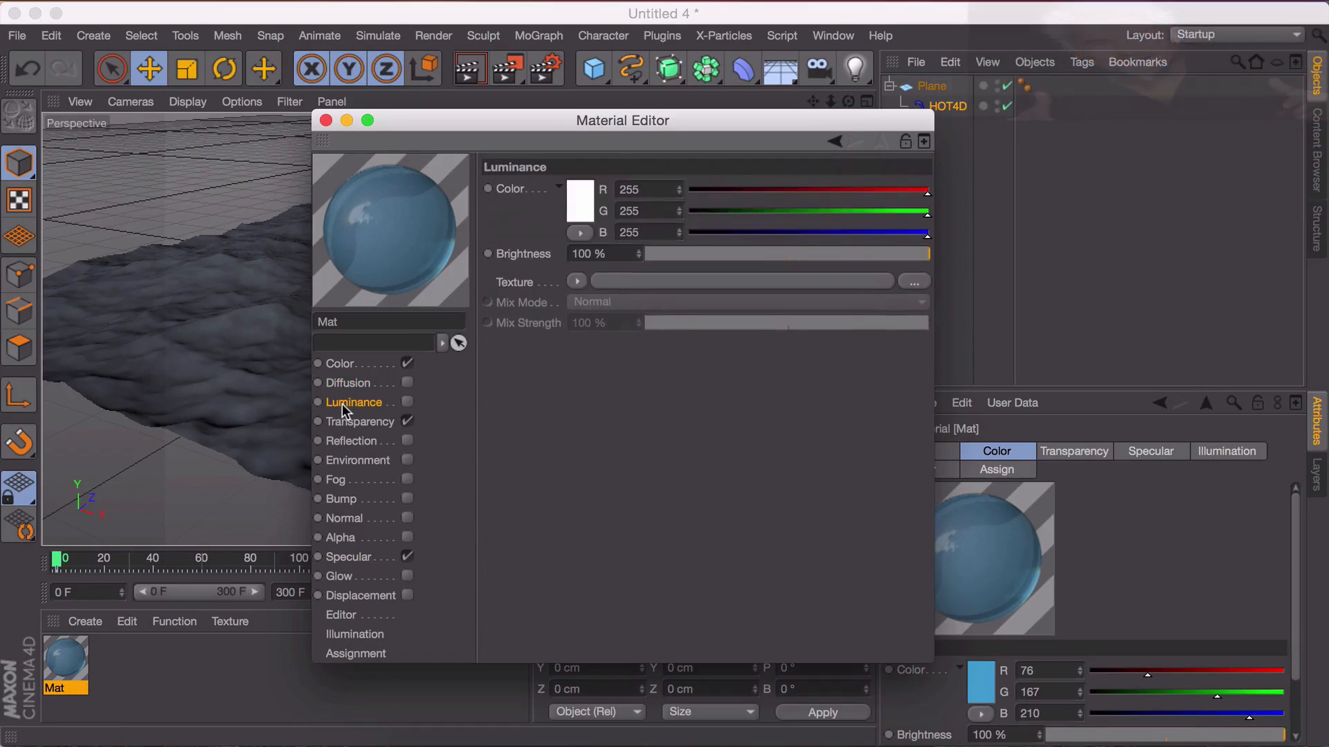
left_click(350, 442)
left_click(407, 441)
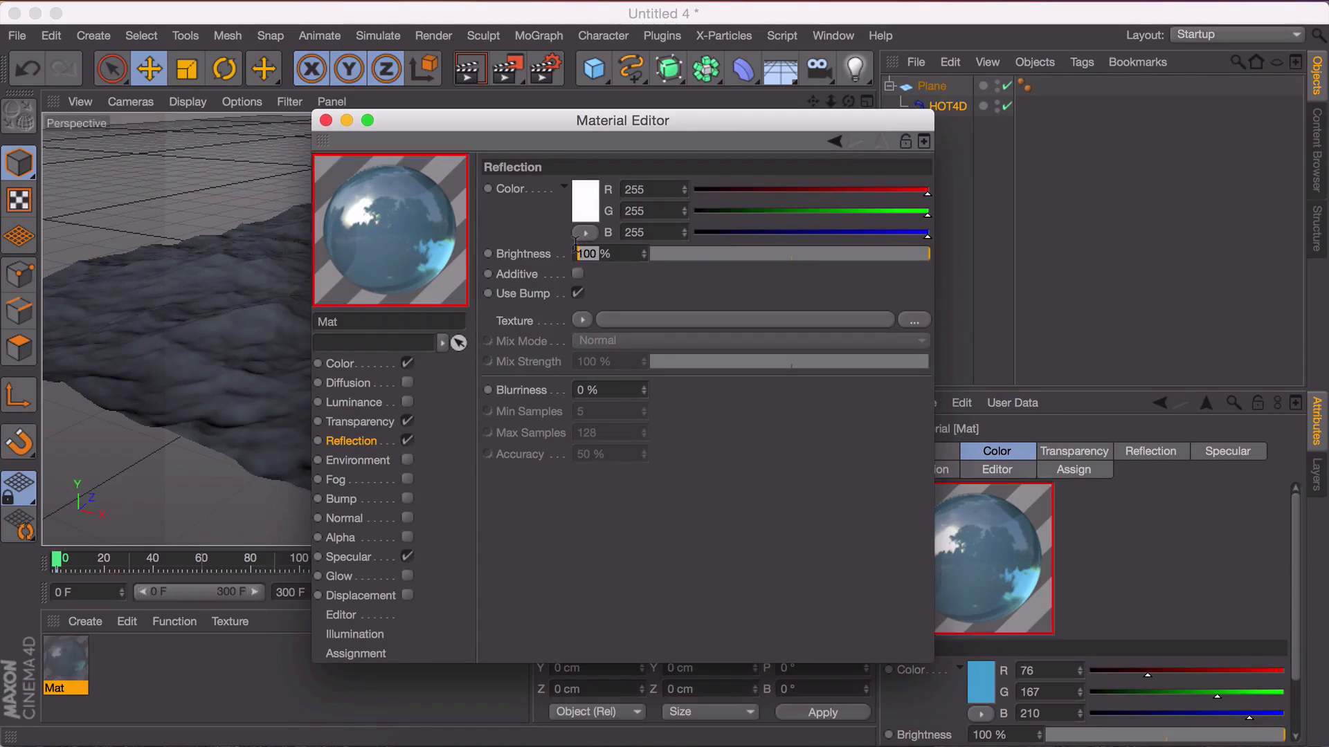
type("3")
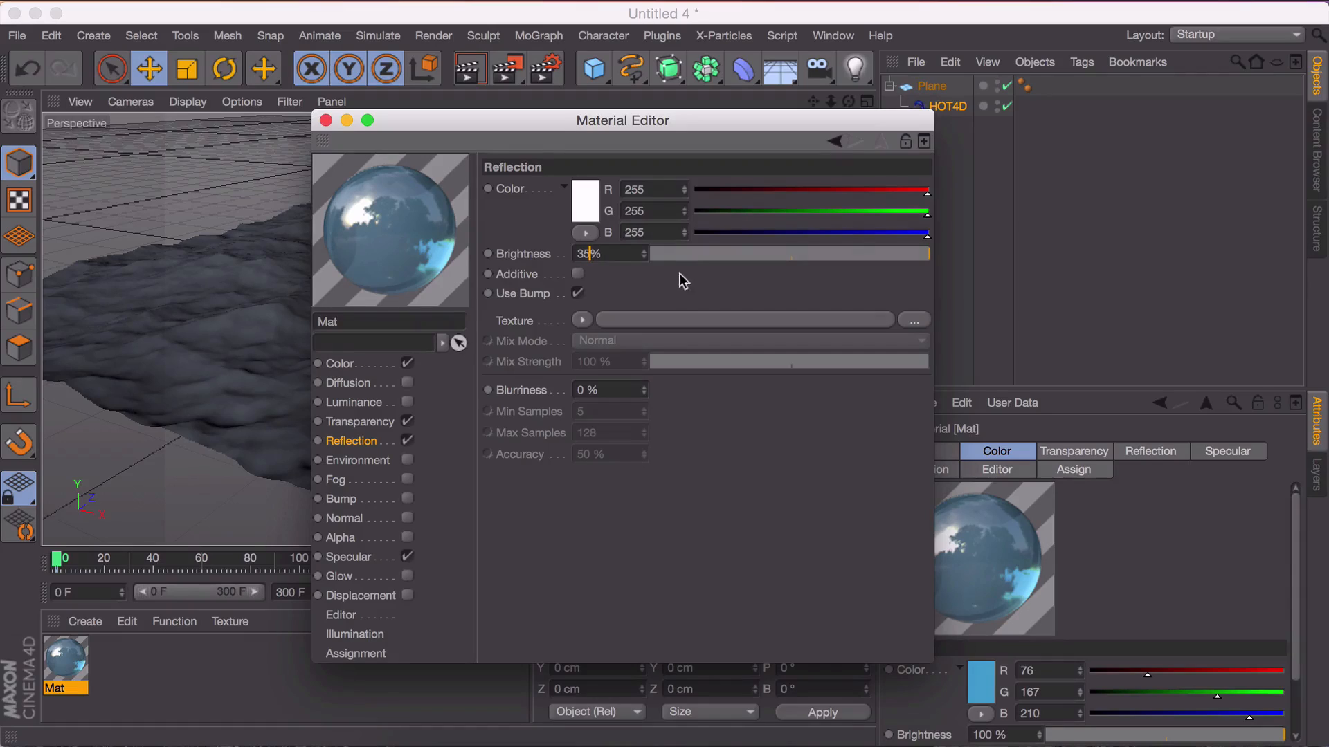
type("5")
key("Return")
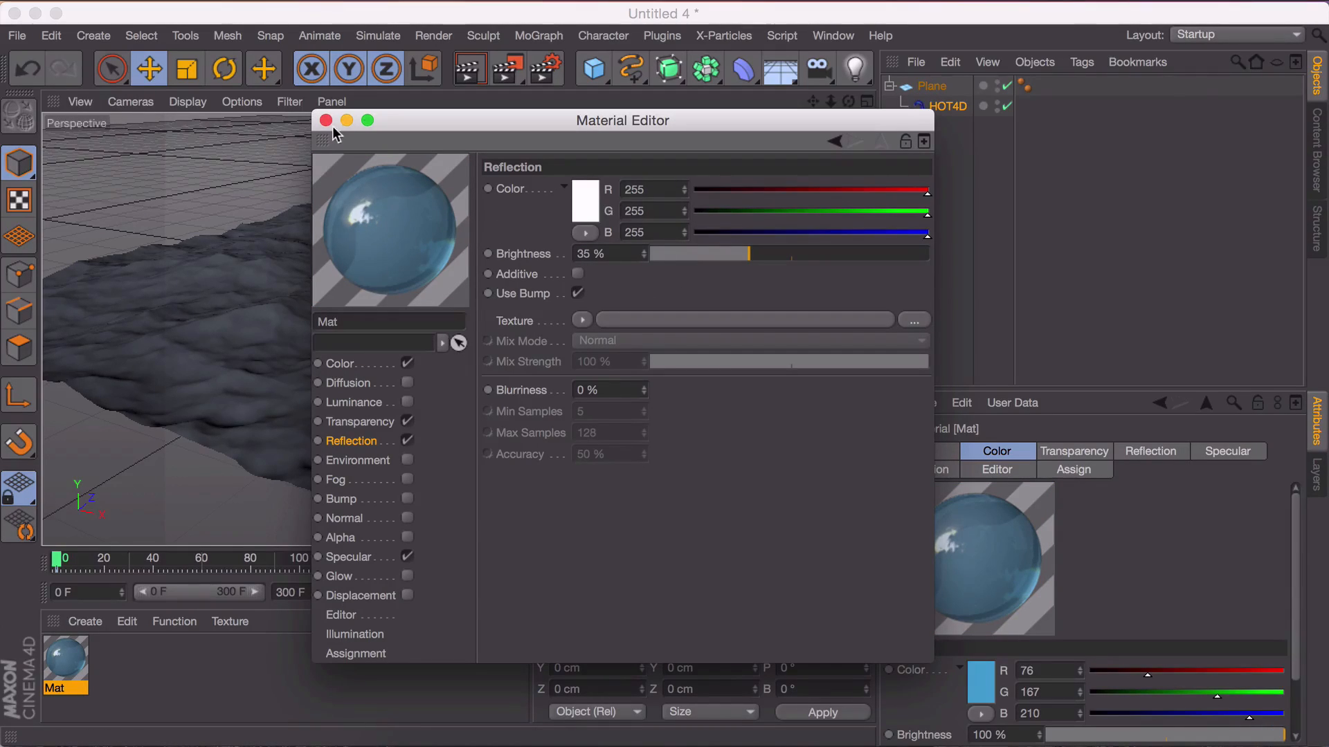
Try a Noise texture in the material's Bump channel, and switch the channel off again.
left_click(367, 504)
left_click(408, 499)
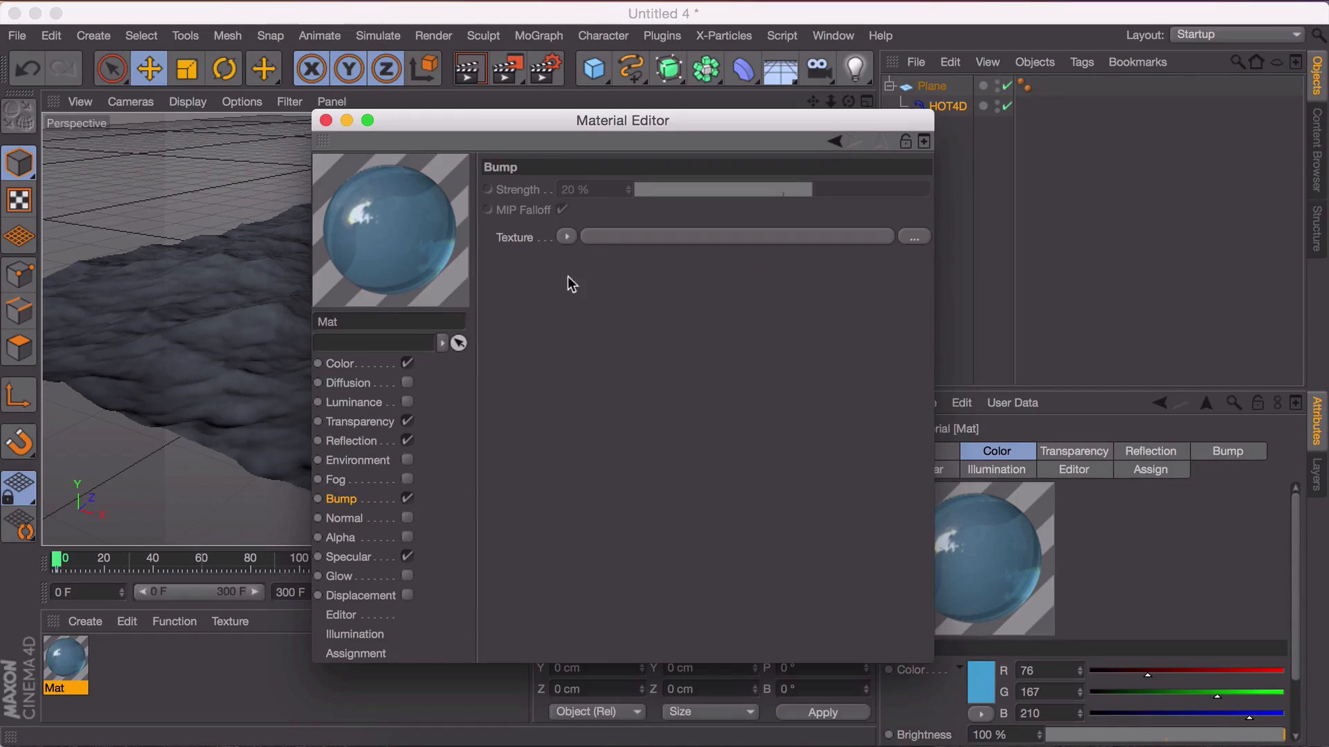
left_click(567, 237)
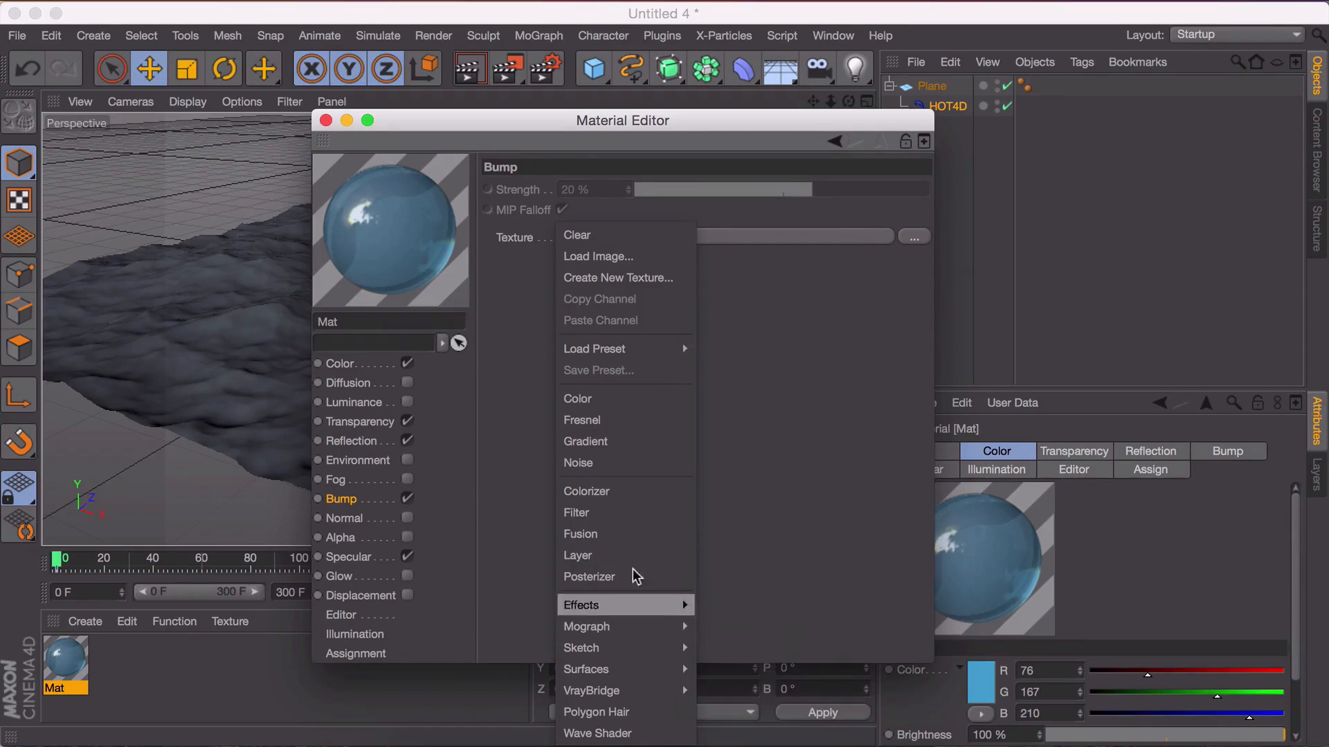
left_click(631, 464)
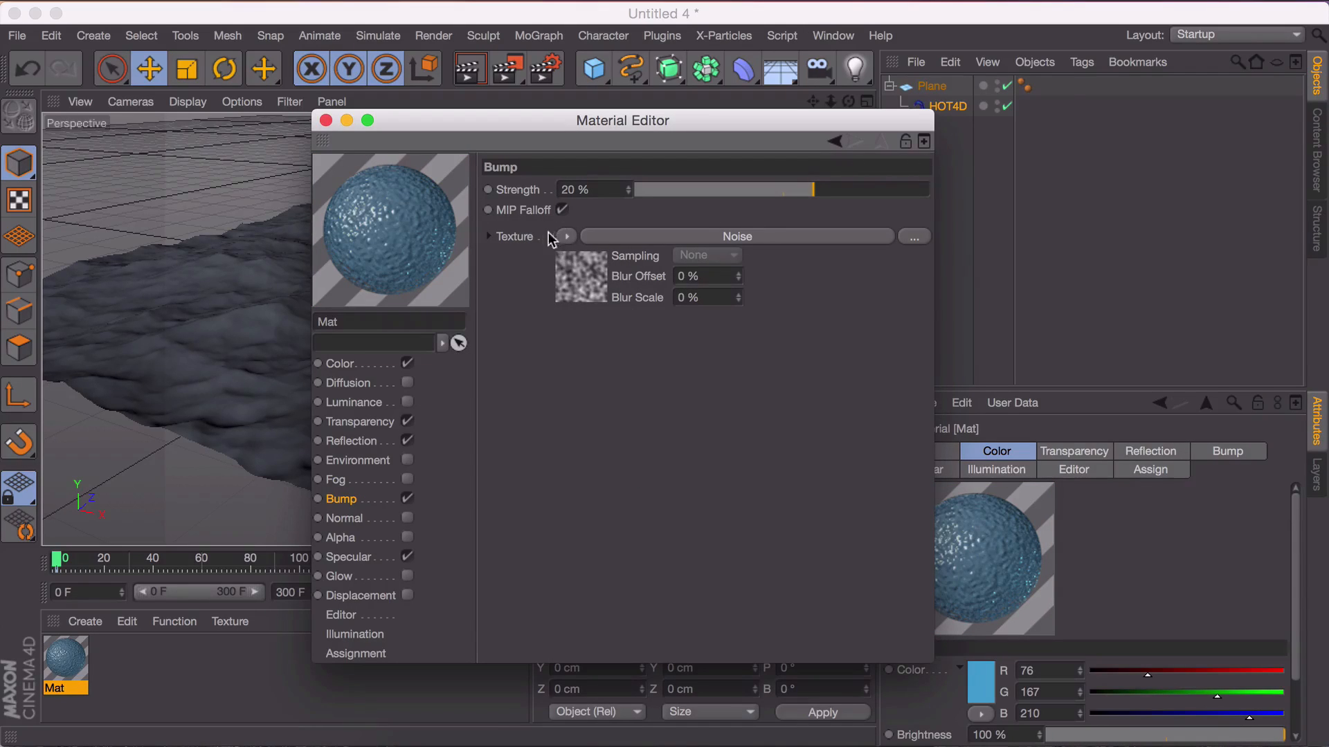
left_click(406, 499)
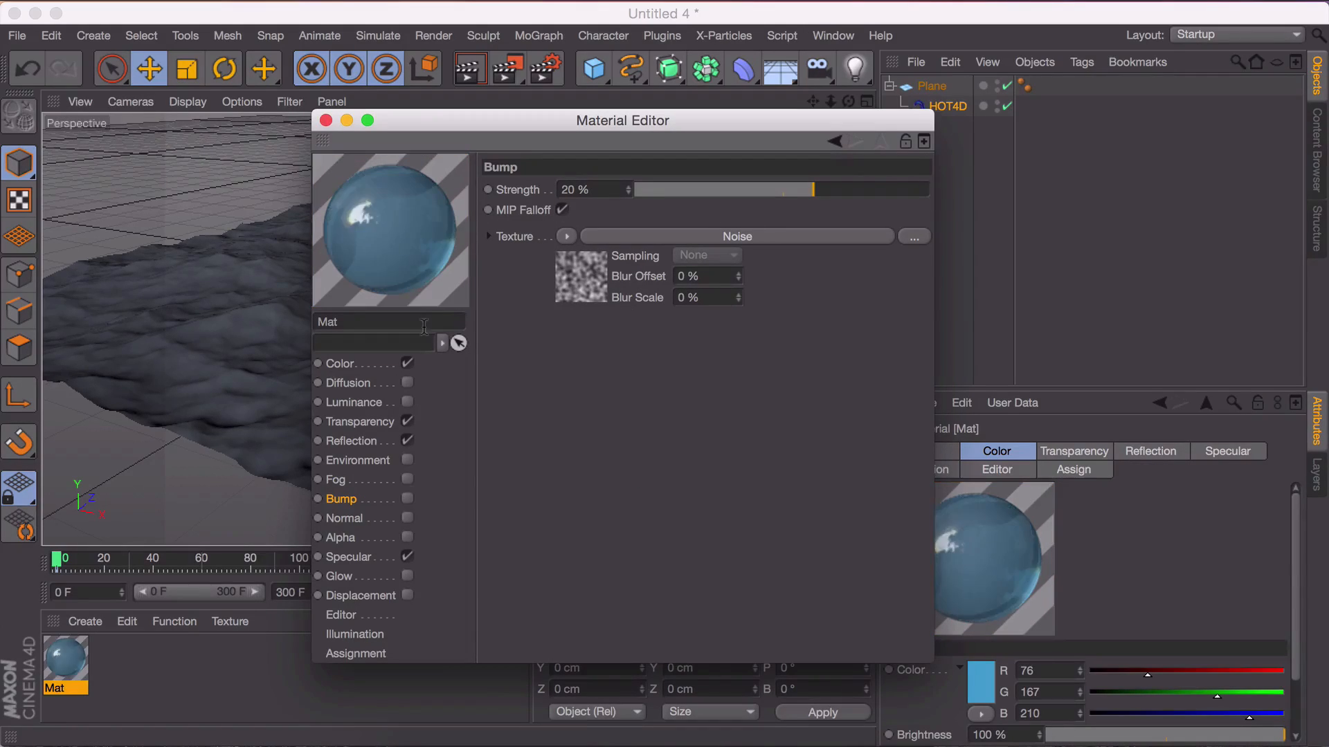
Close the material's settings and add a Physical Sky object to the scene.
left_click(326, 121)
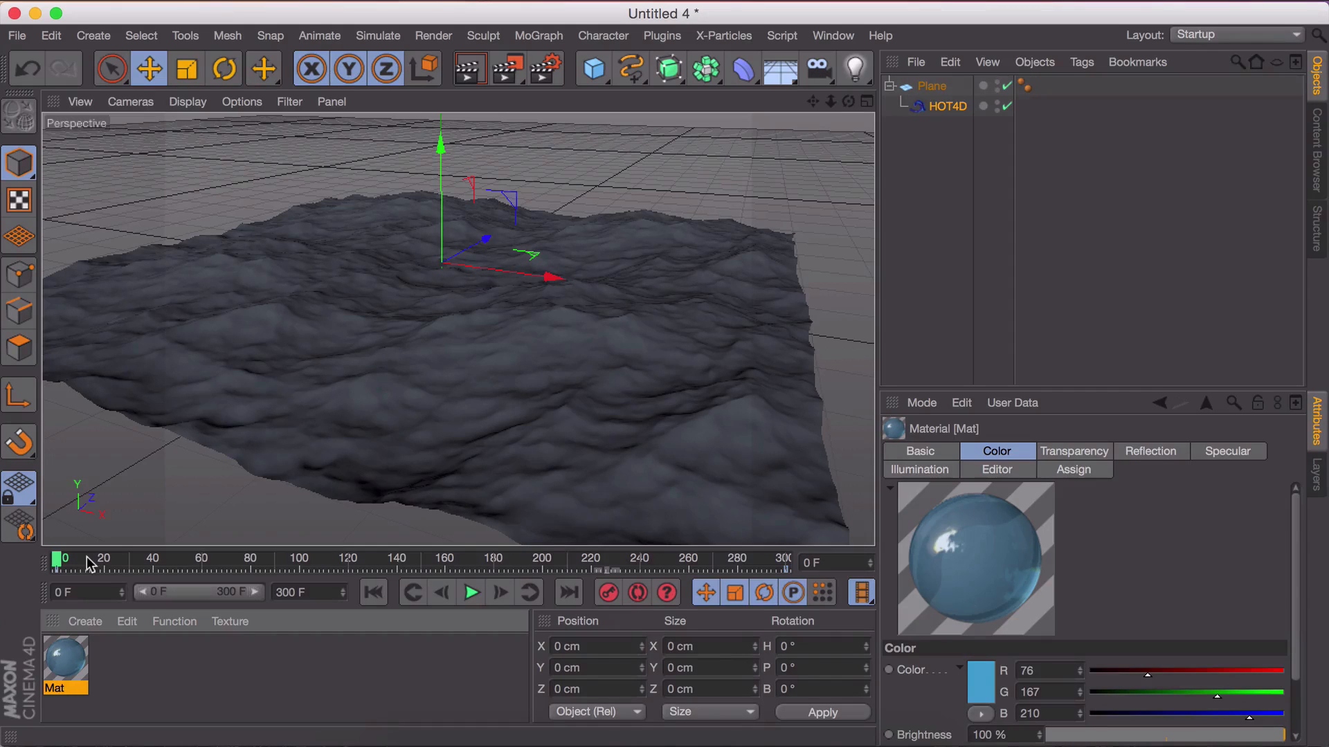
left_click_drag(90, 564, 55, 562)
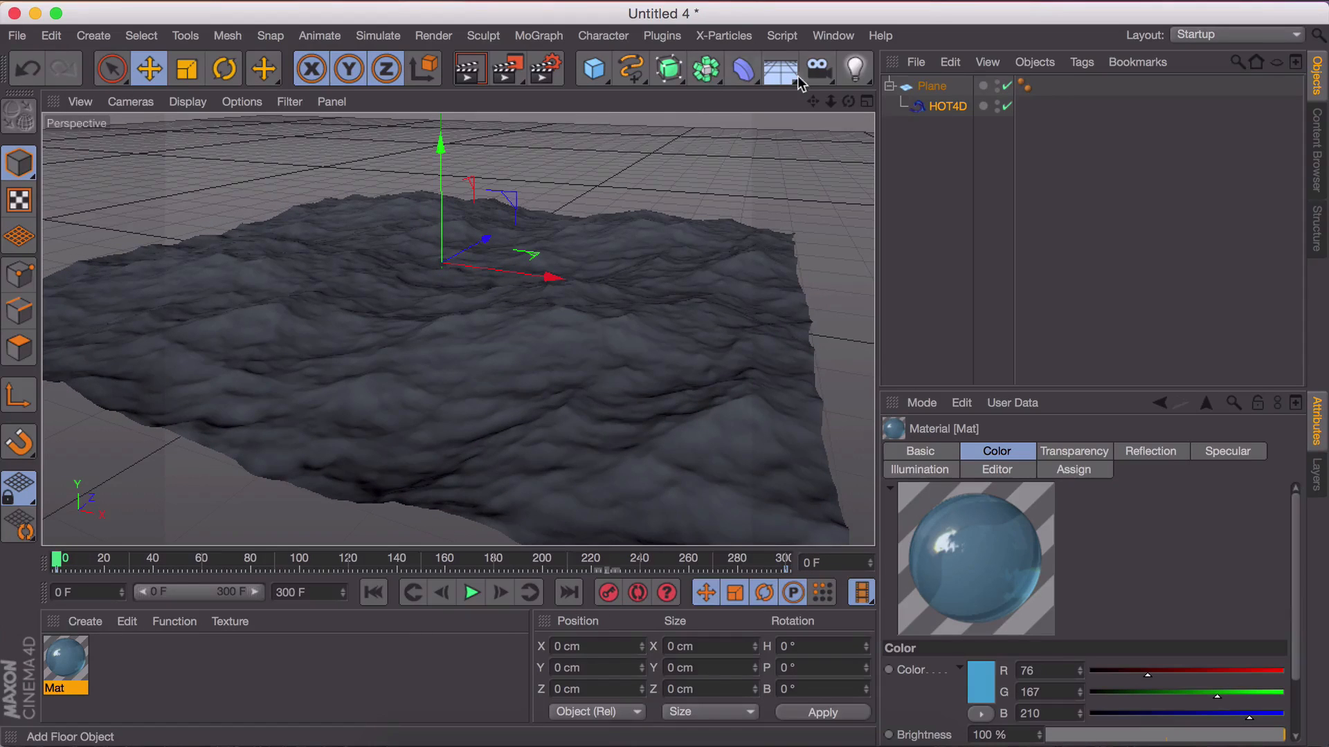
left_click_drag(782, 76, 1018, 99)
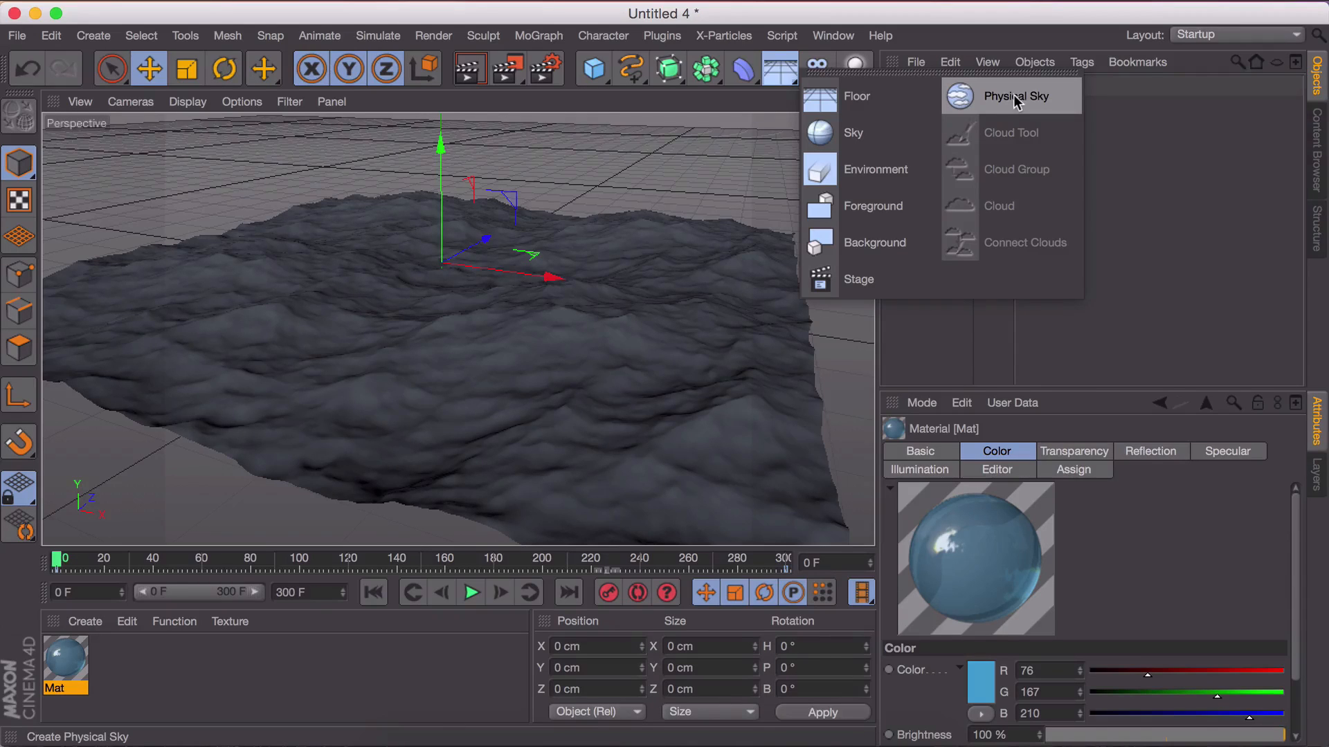
left_click_drag(1017, 99, 1017, 103)
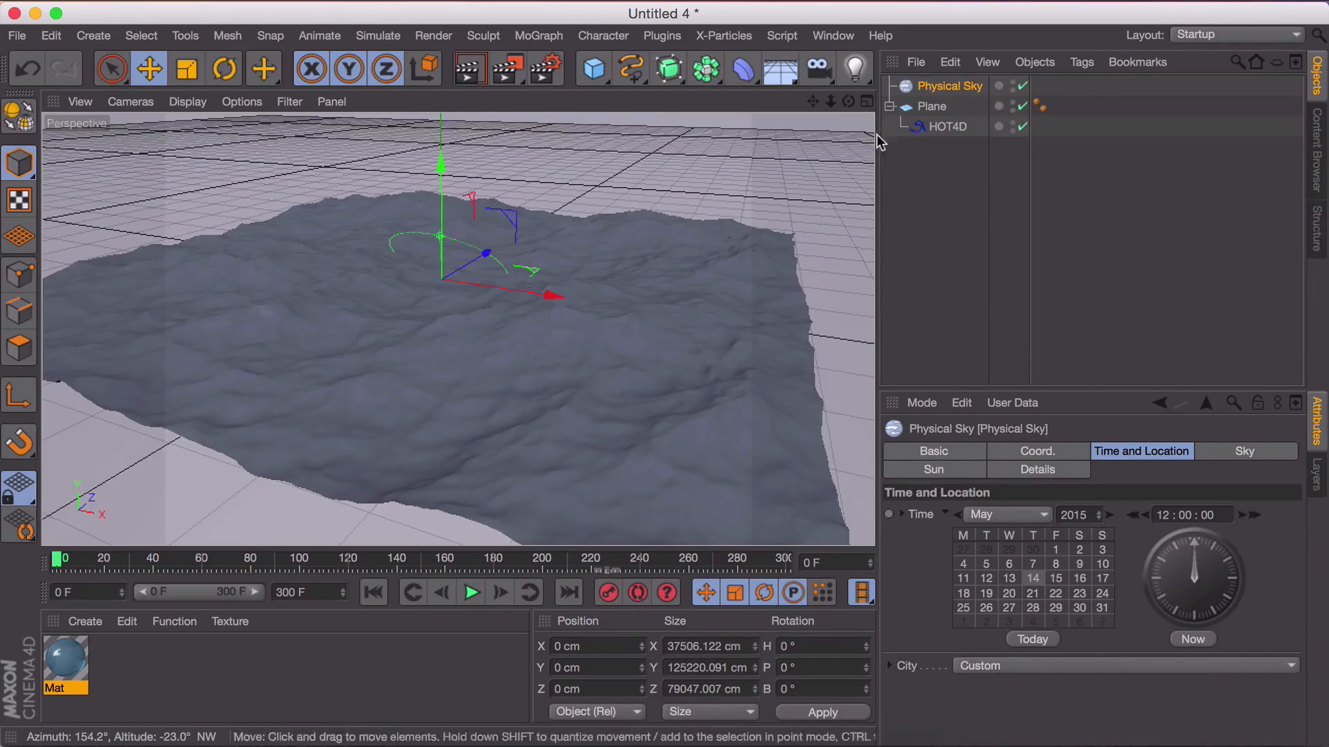
Set the Physical Sky's time of day to 09:00:00.
left_click_drag(457, 330, 458, 329, "alt")
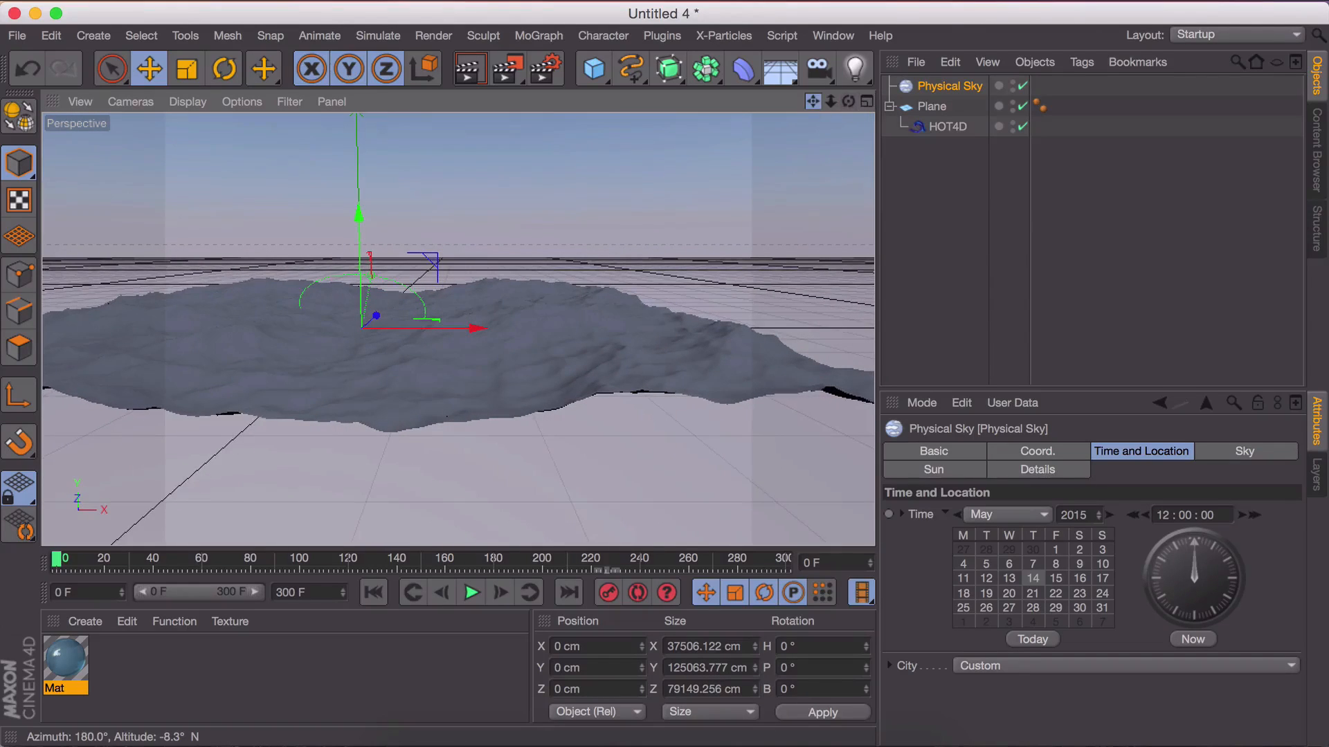
left_click_drag(815, 104, 848, 103)
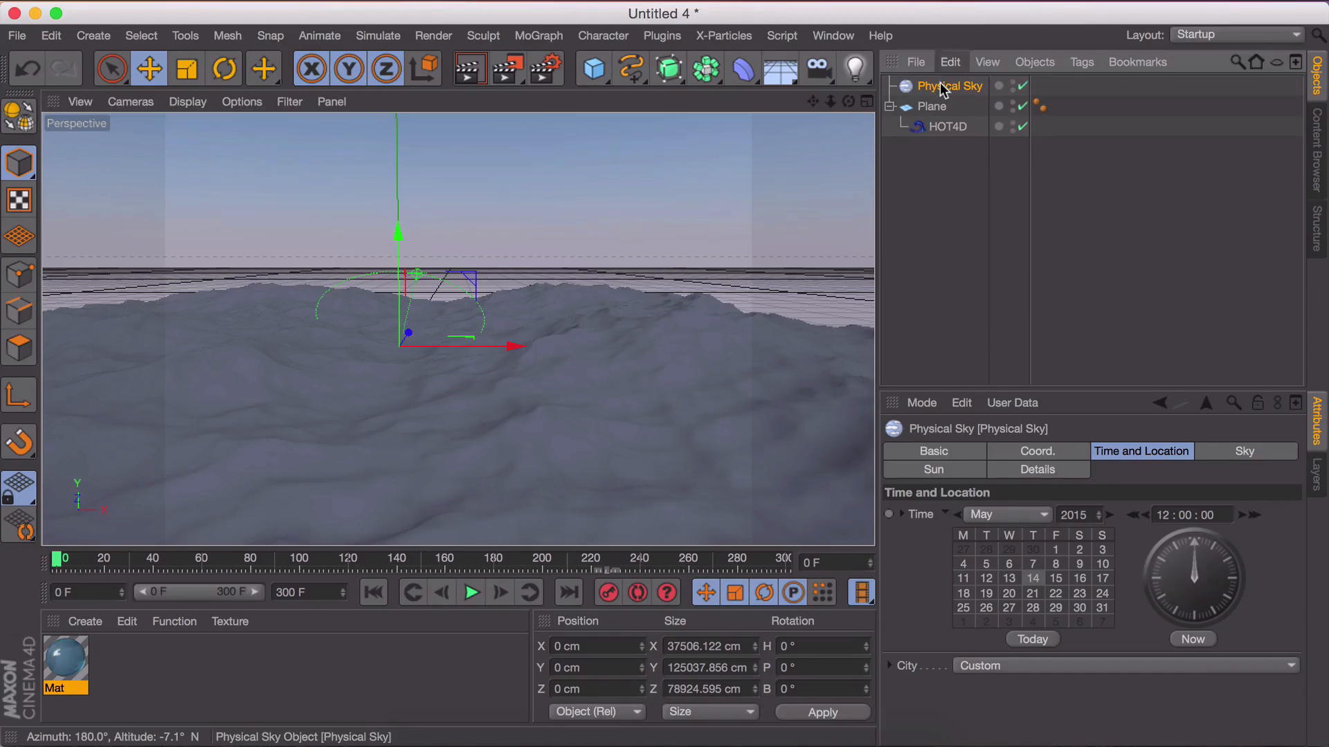
left_click(1131, 518)
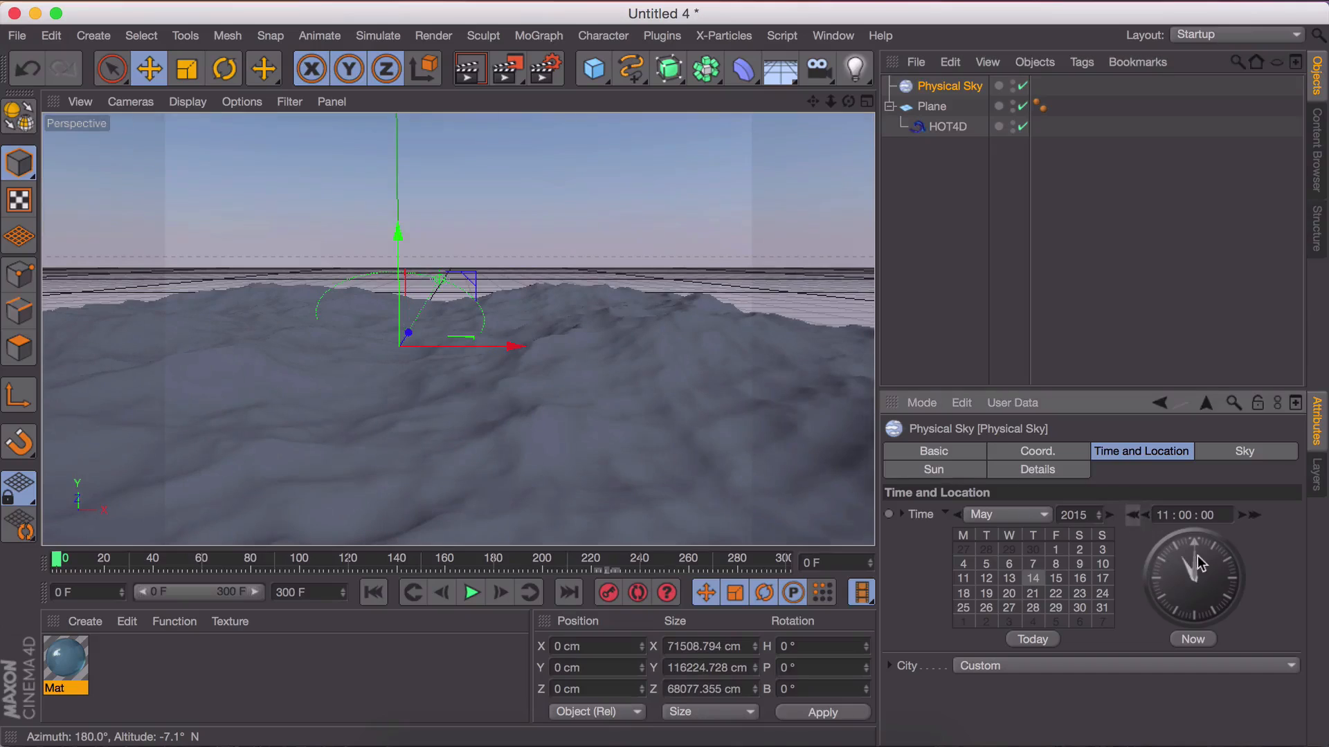
left_click_drag(1185, 554, 1171, 579)
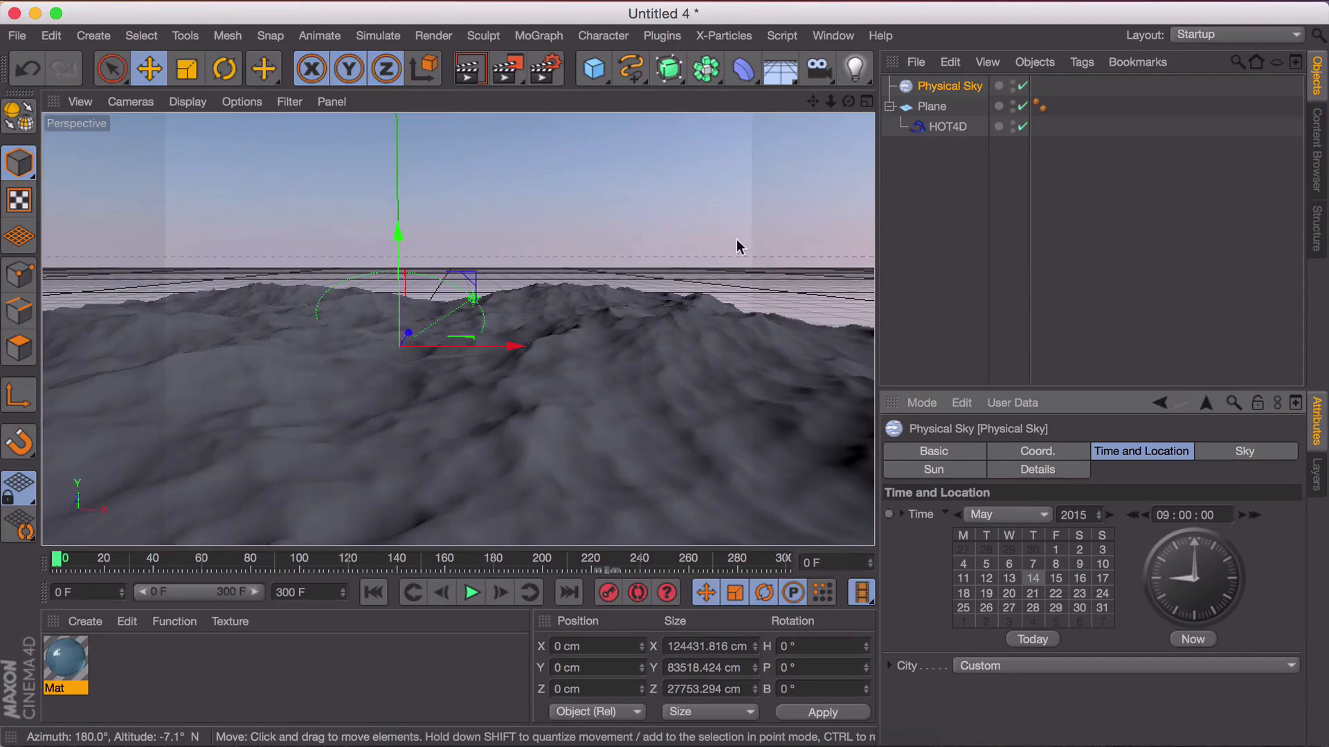
Rotate the Physical Sky around its vertical axis to a heading of about 170.4°.
left_click(223, 69)
left_click_drag(349, 348, 784, 264)
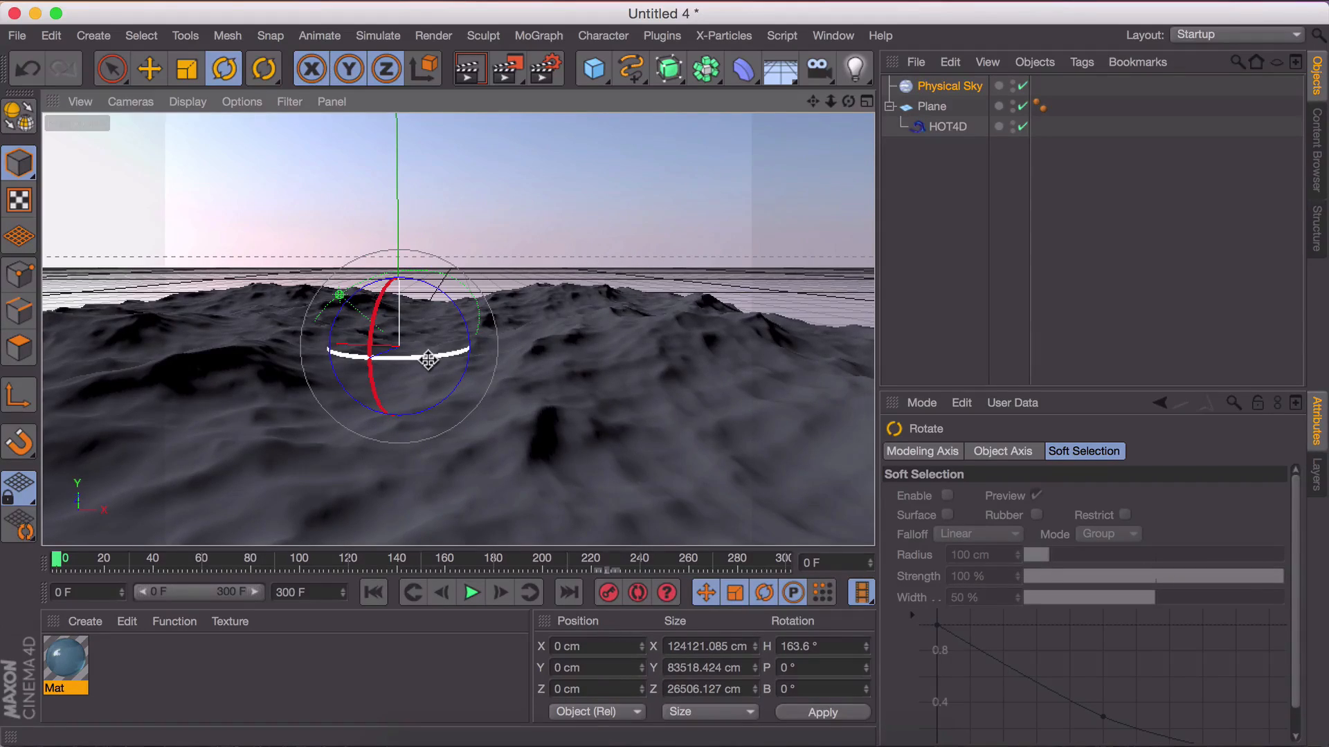
left_click_drag(429, 359, 444, 358)
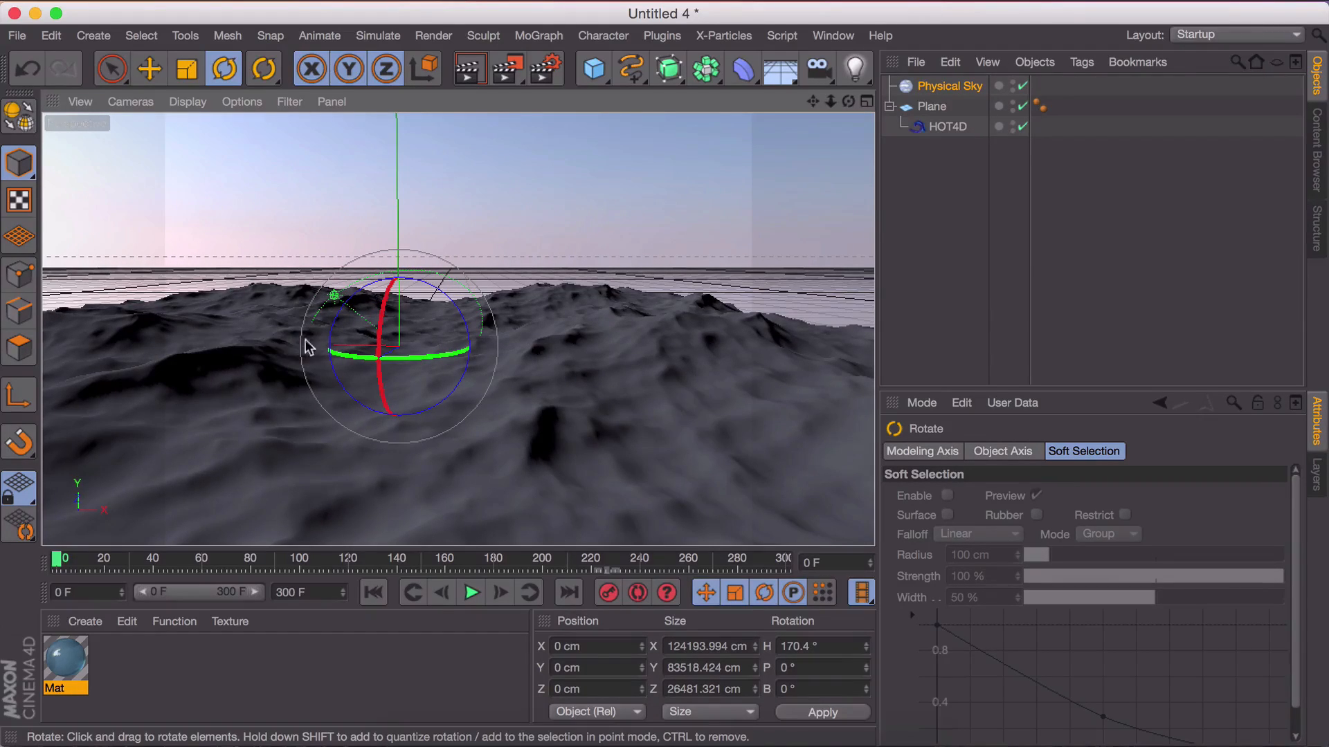
left_click(148, 68)
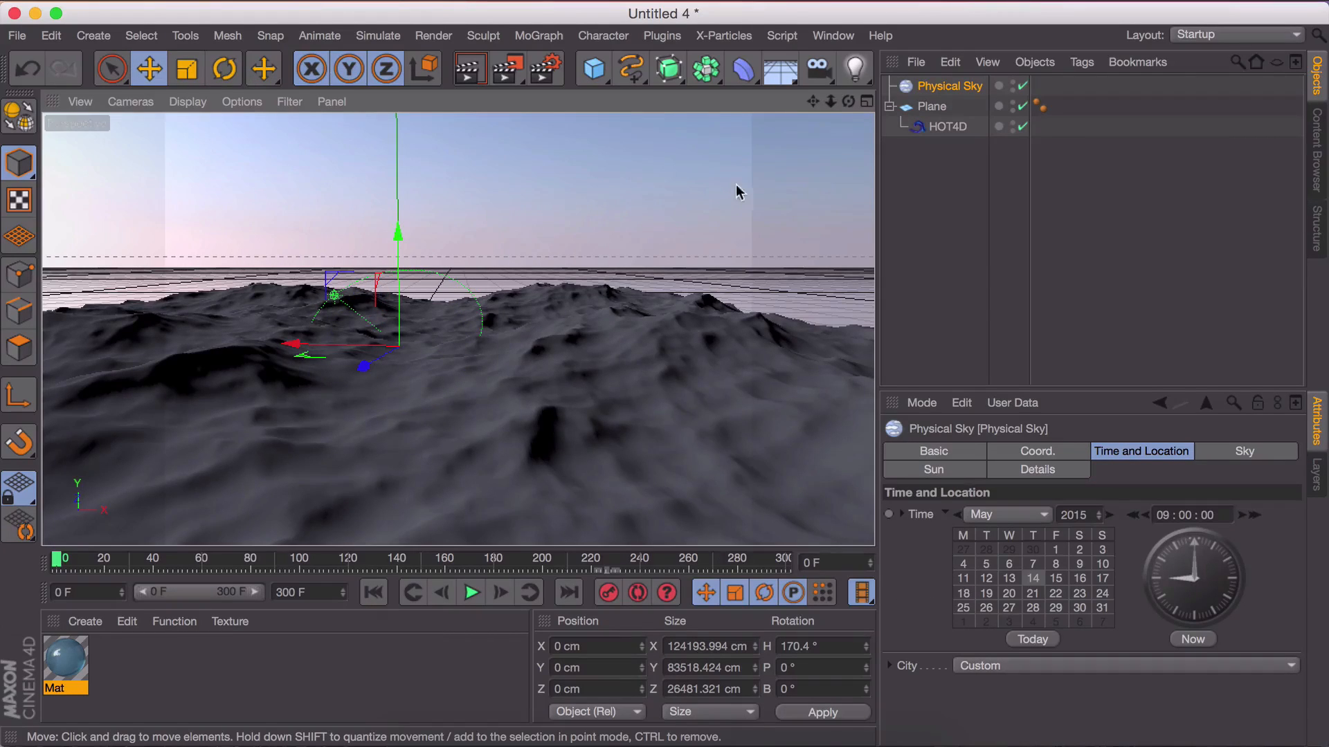
Apply the blue water material Mat to the ocean plane and render the active view.
left_click_drag(813, 101, 458, 330)
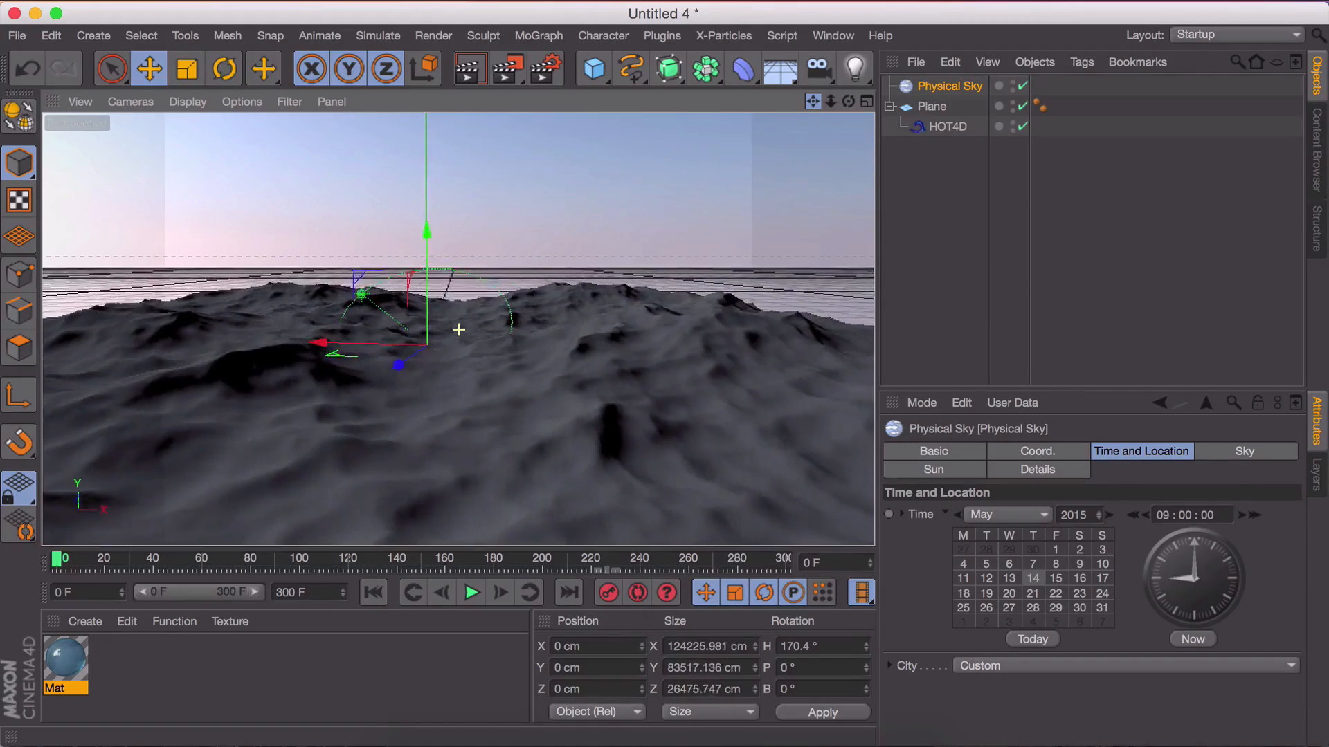
left_click_drag(830, 101, 597, 177)
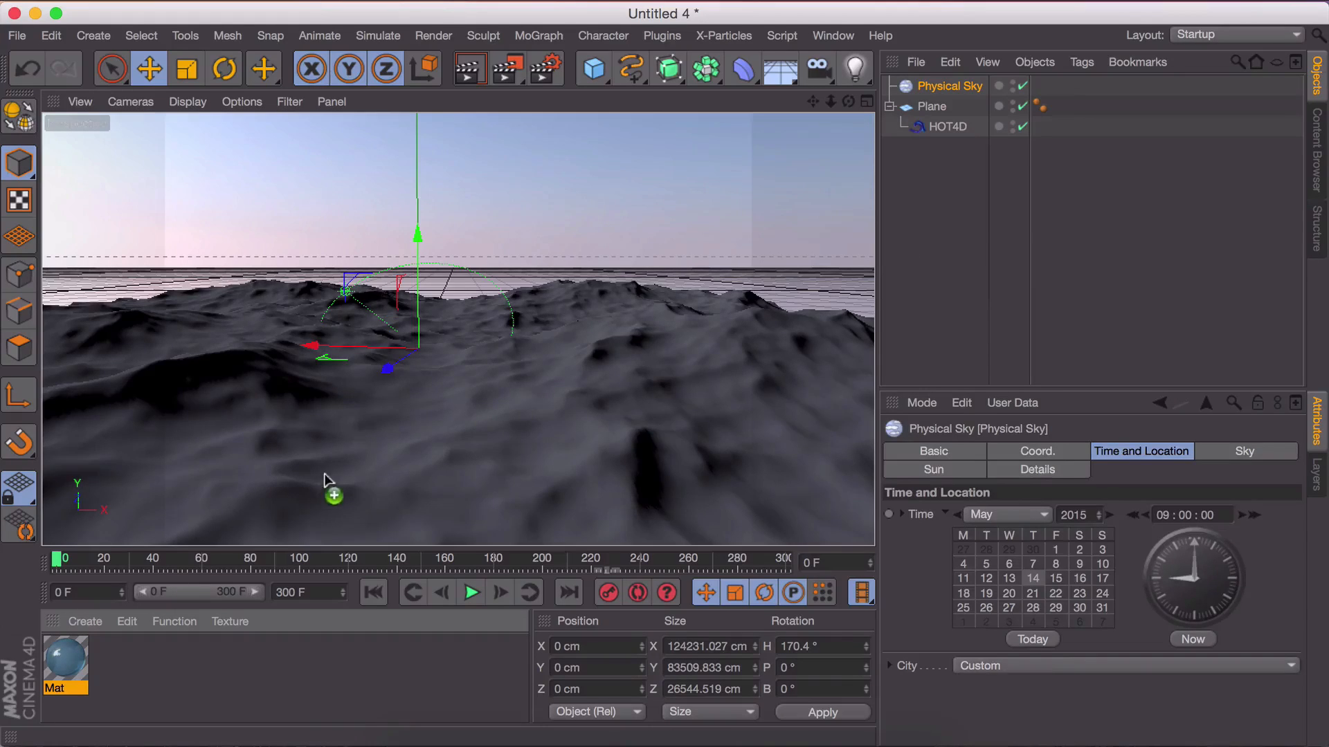
left_click_drag(325, 481, 327, 483)
left_click(471, 73)
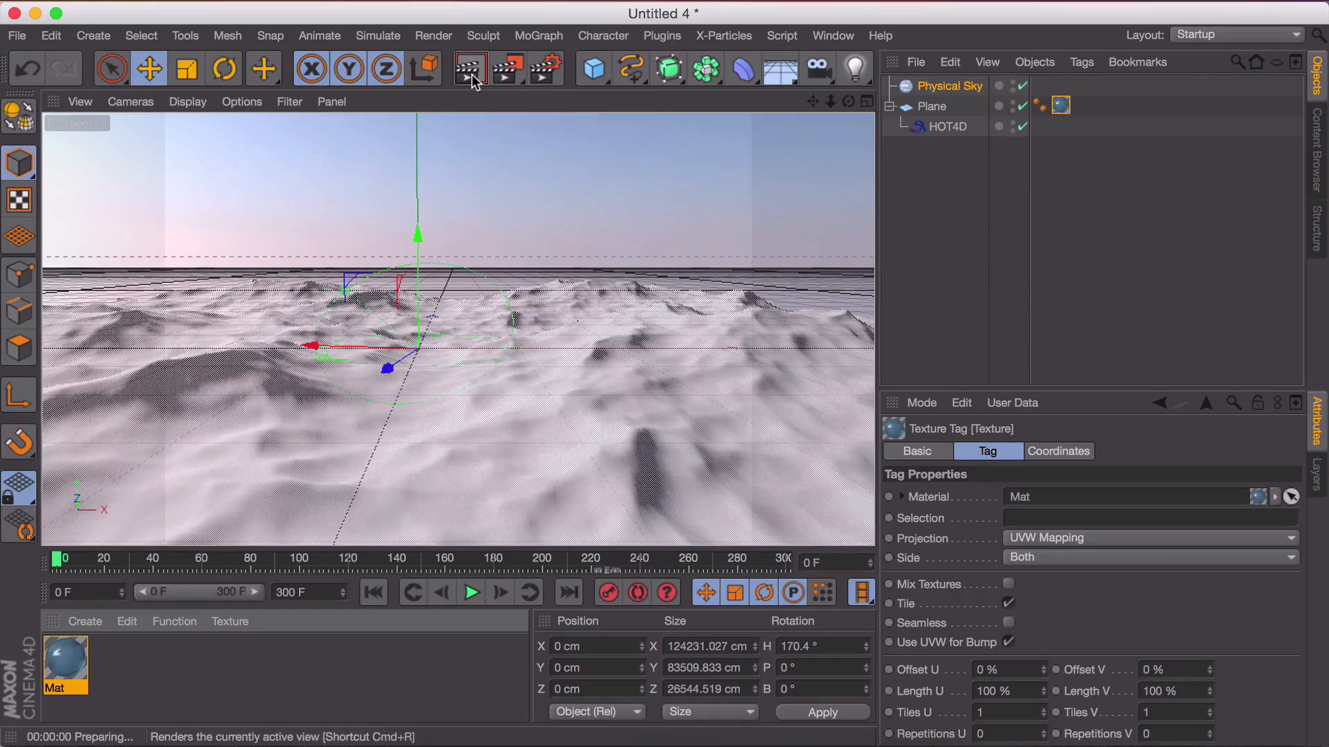